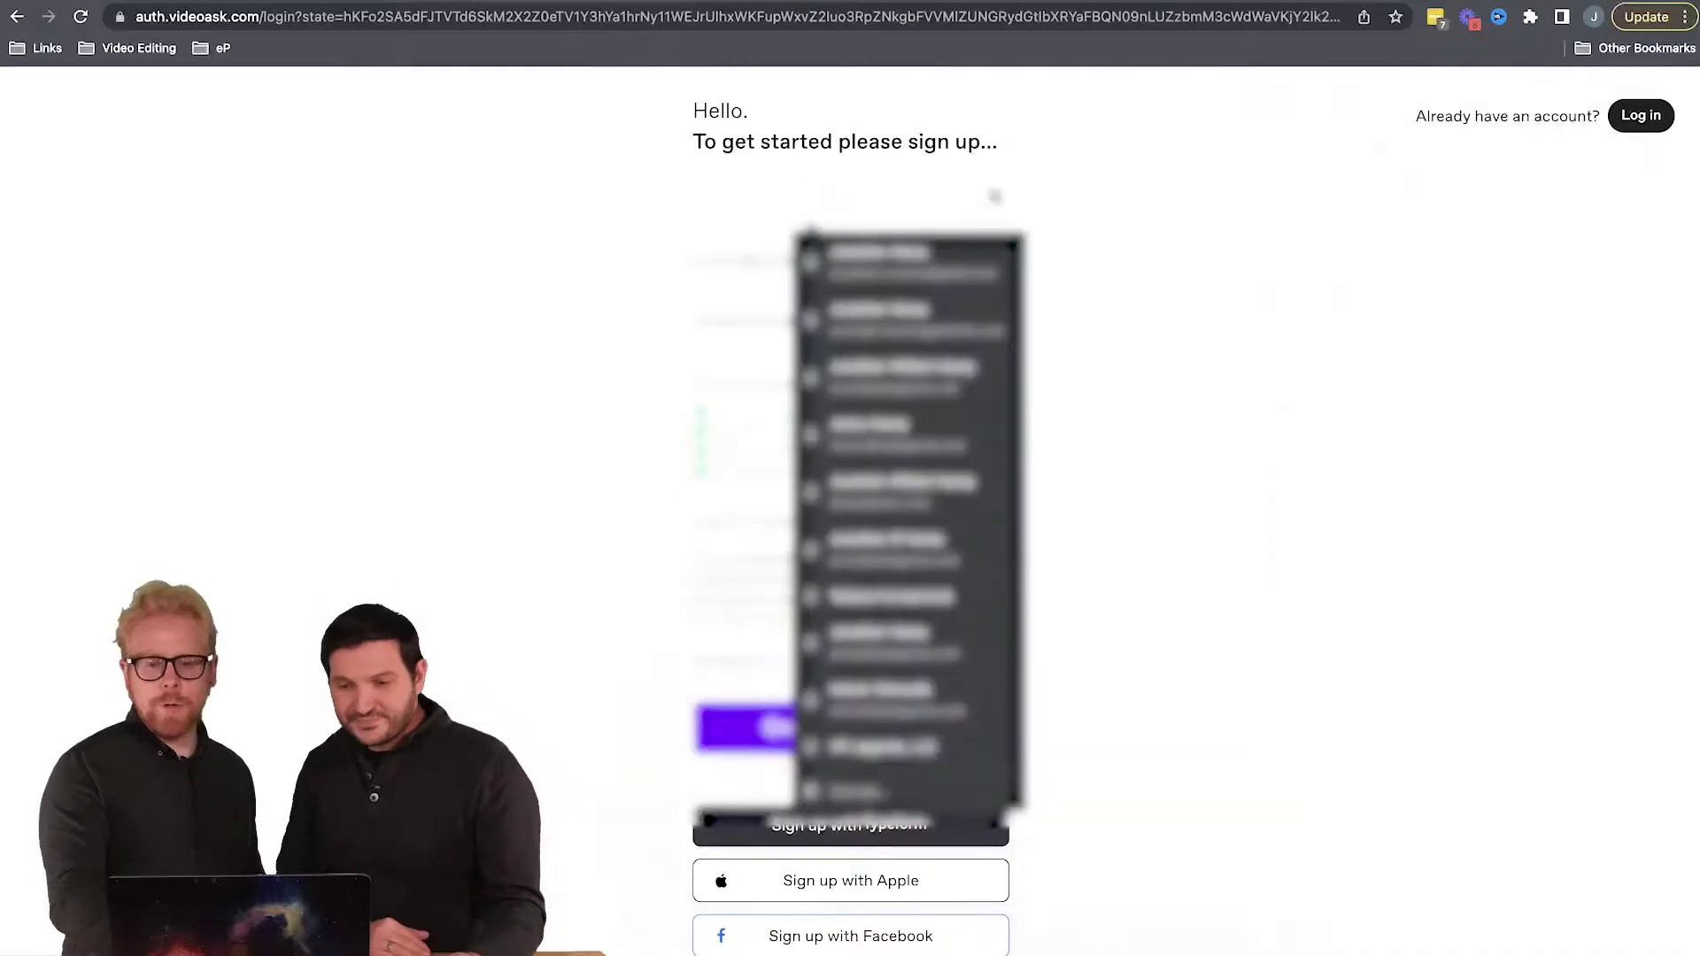
- Autofill the sign-up form, accept the data-use consent, and switch to the login form
left_click(1231, 298)
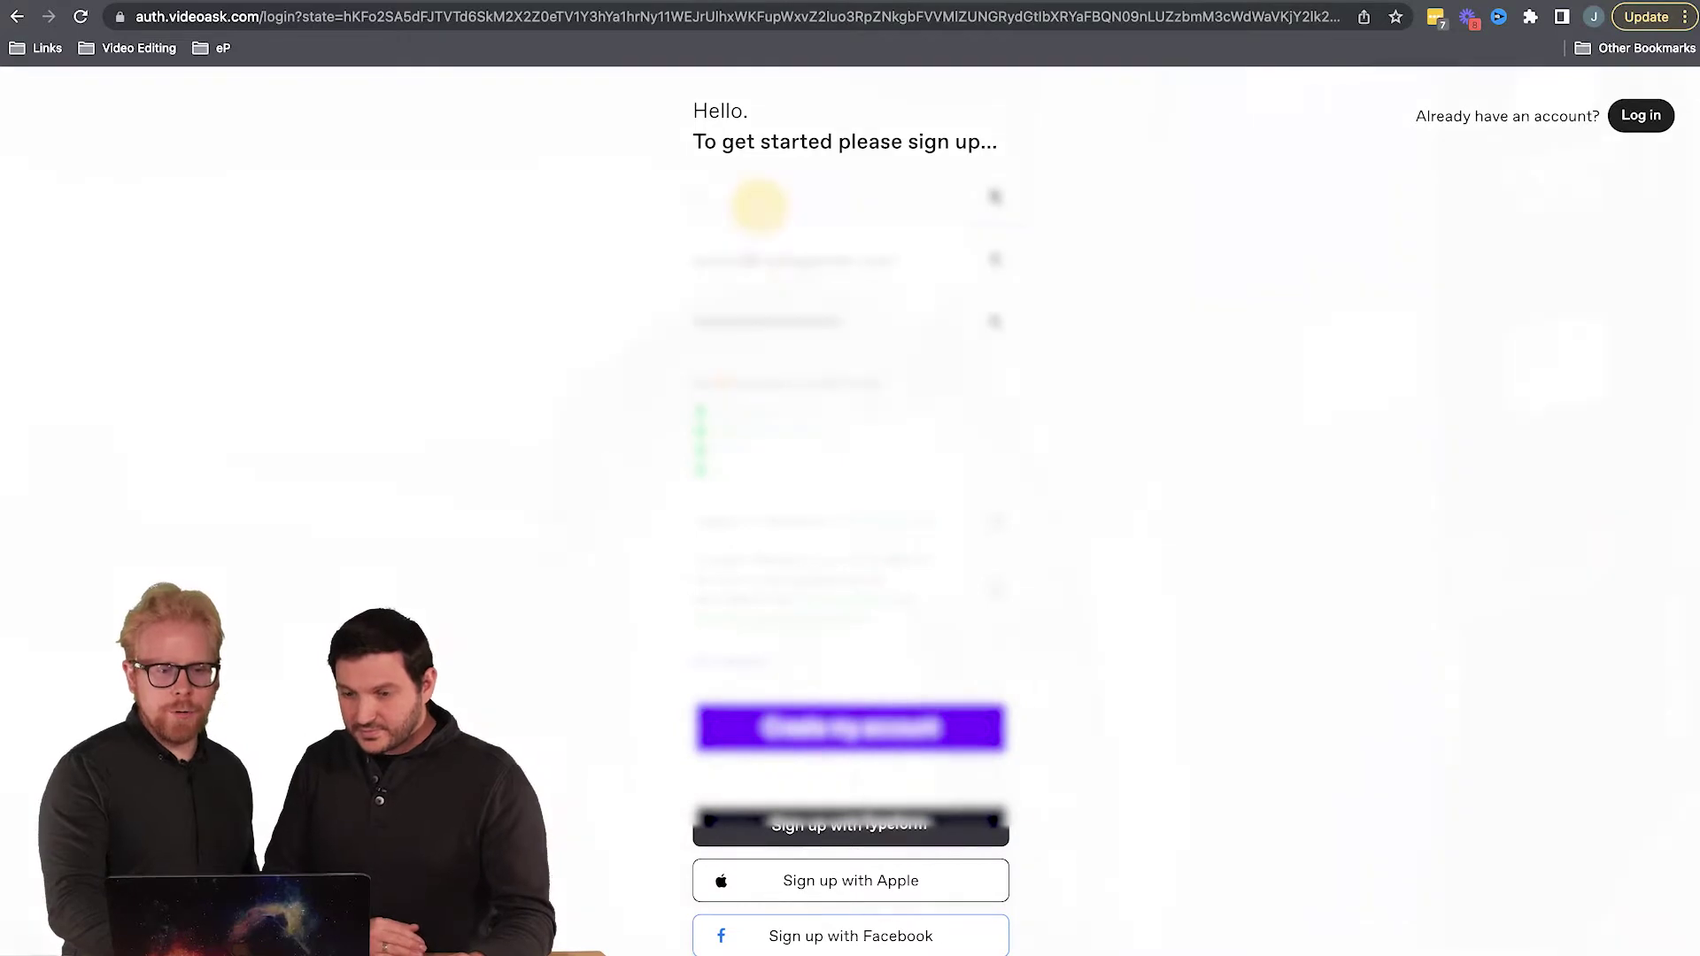
left_click(759, 205)
left_click(679, 260)
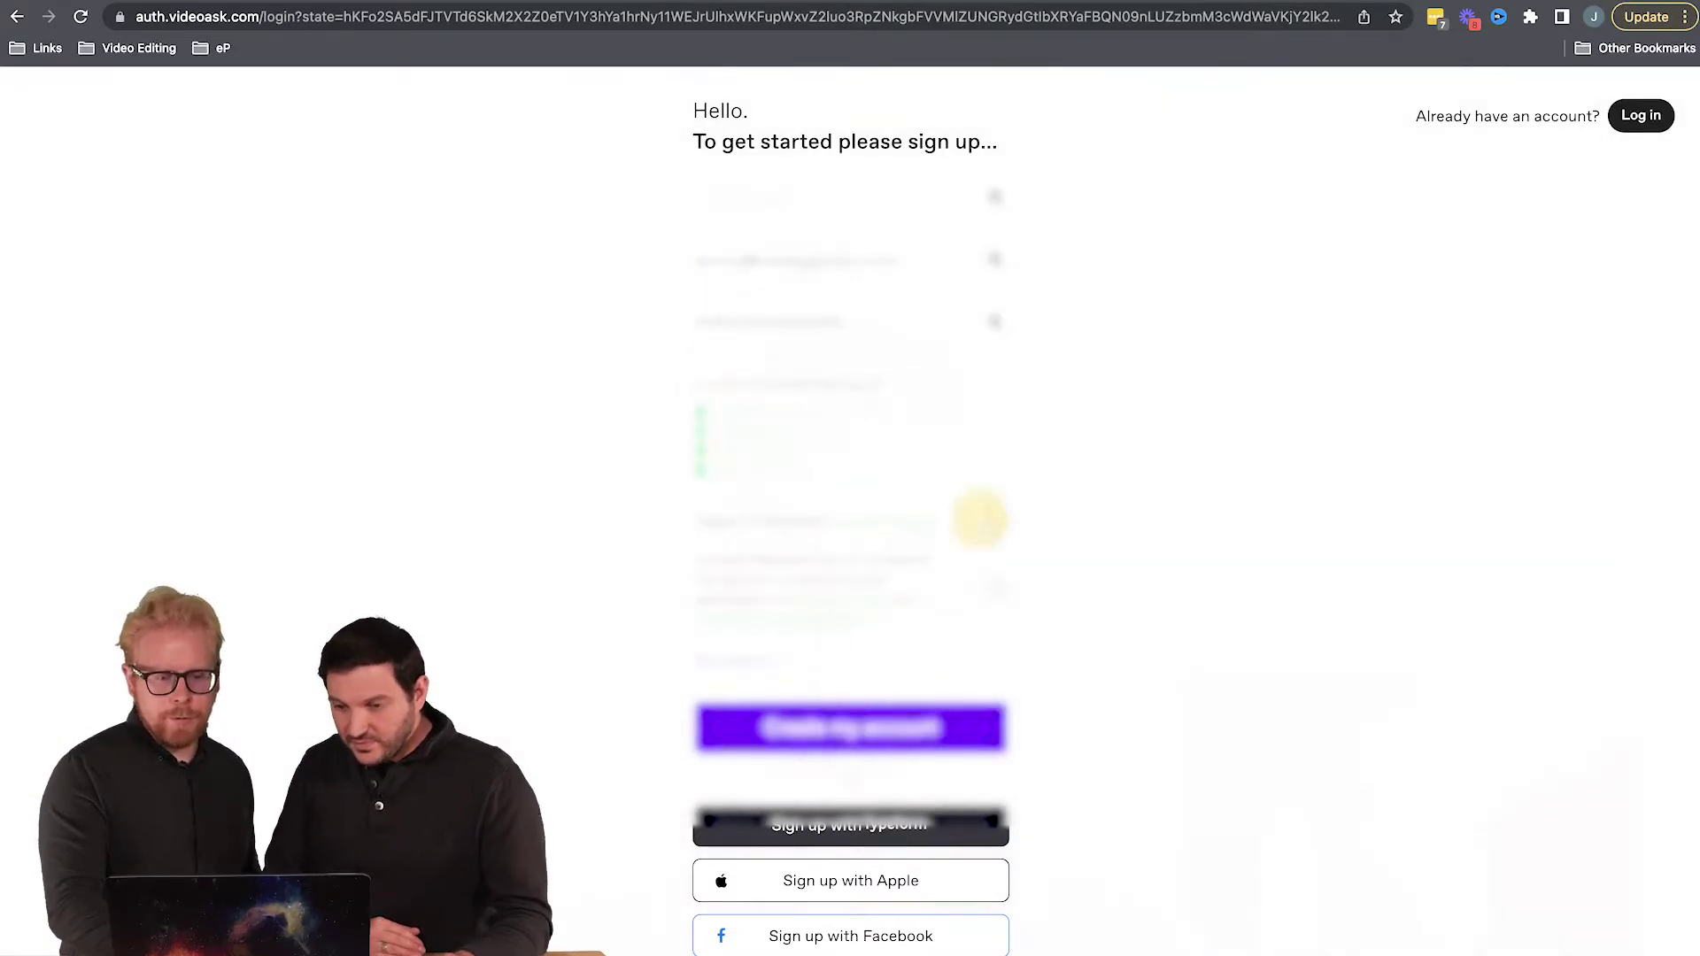
left_click(990, 589)
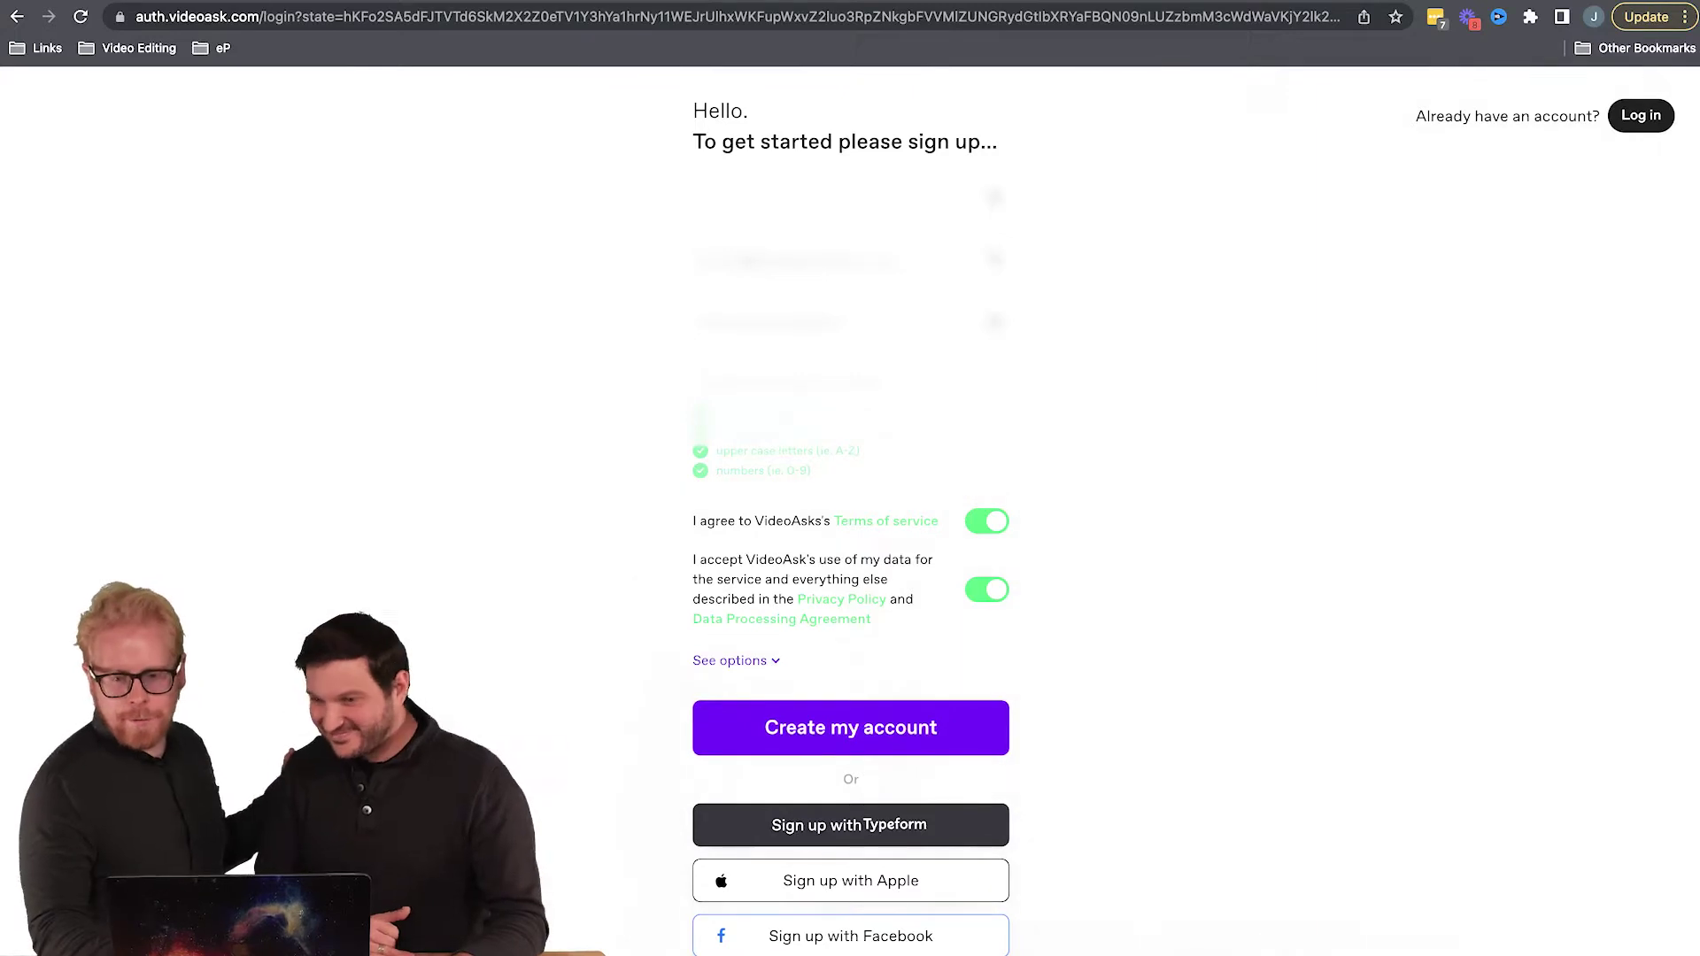
left_click(1638, 116)
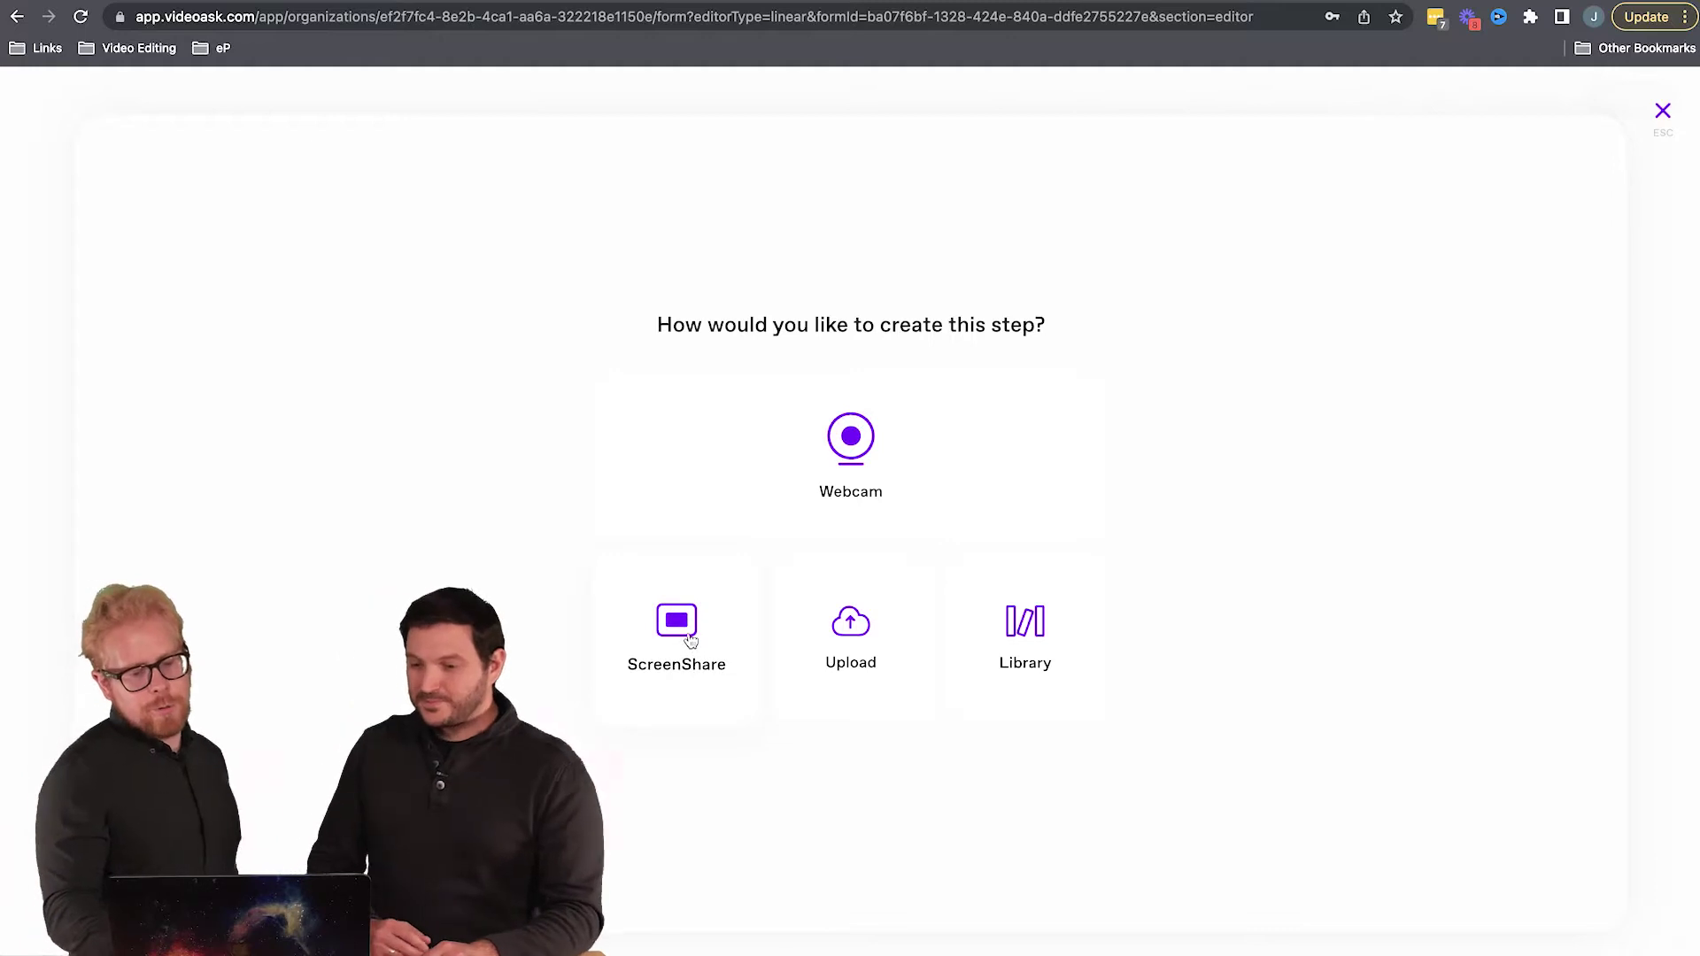
- Abandon screen sharing and go back to the 'Ok, let's get started' setup page
left_click(687, 636)
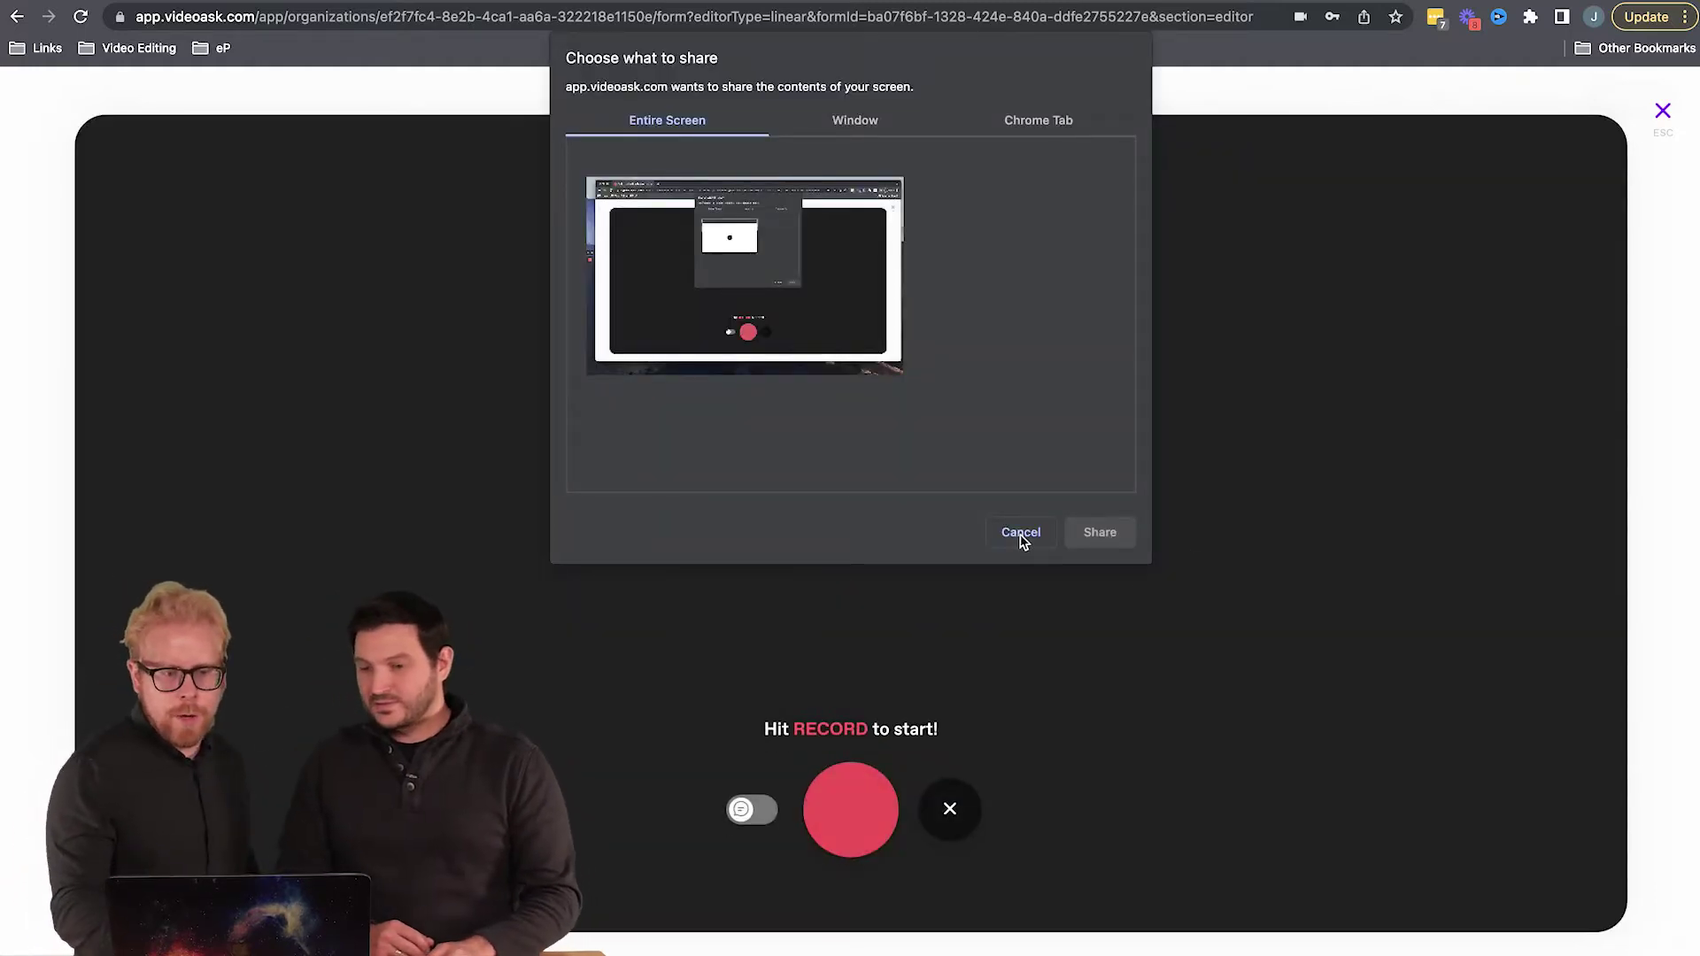
left_click(1021, 533)
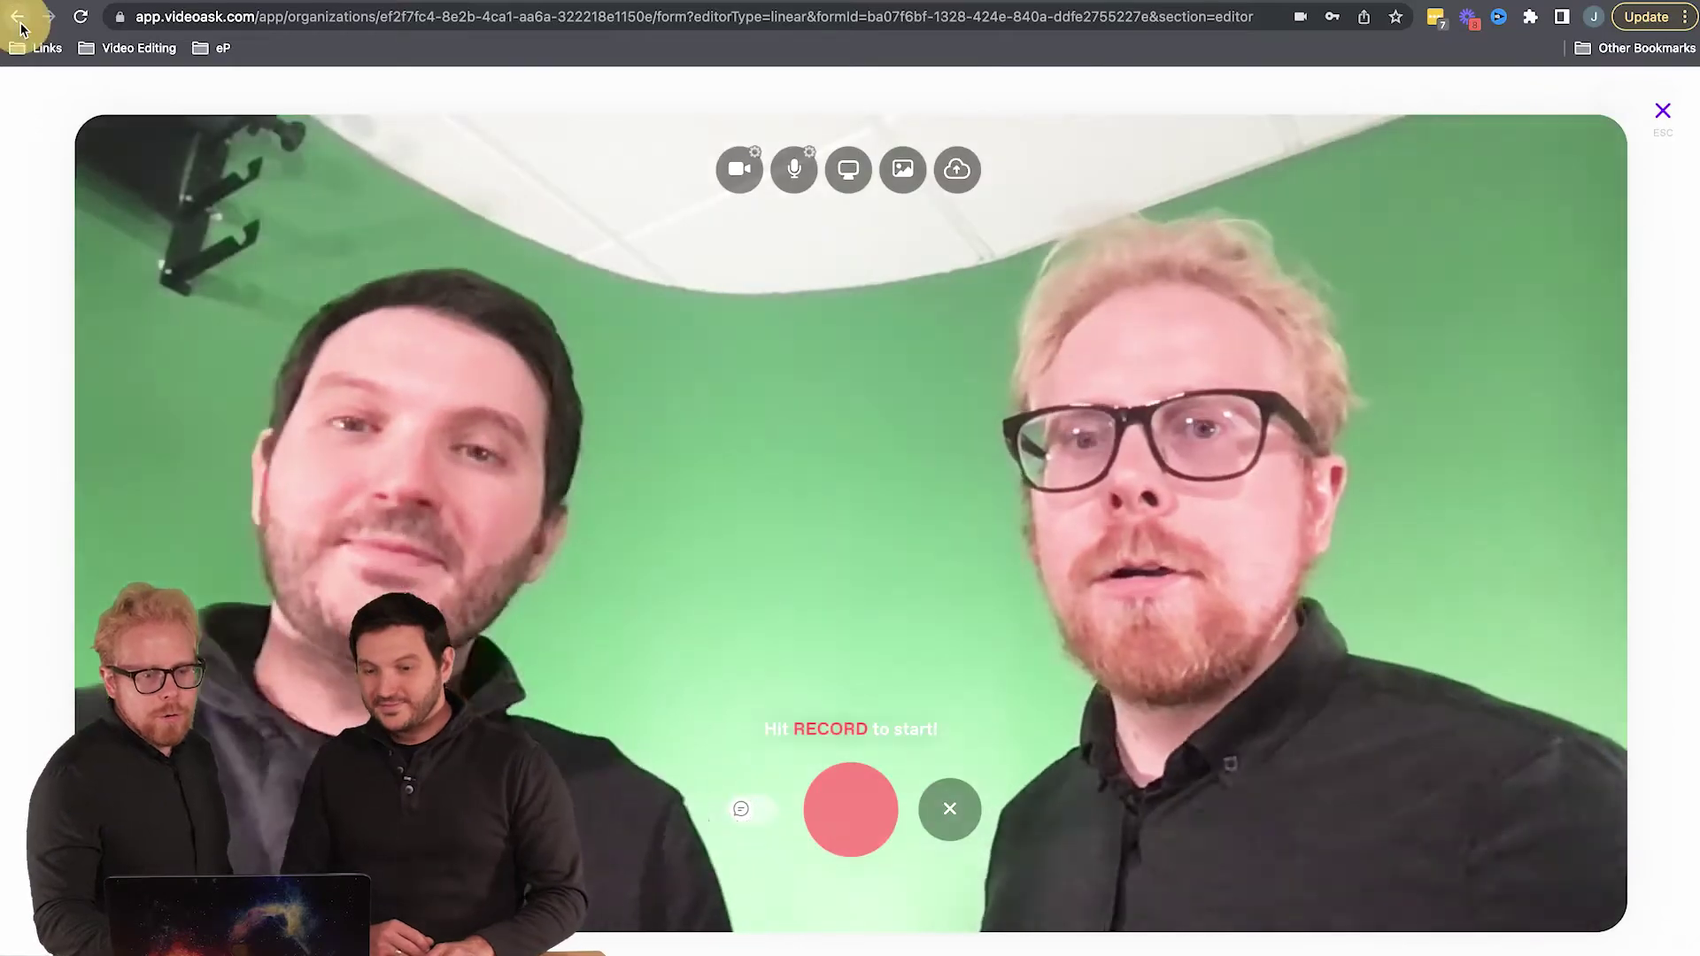
left_click(18, 19)
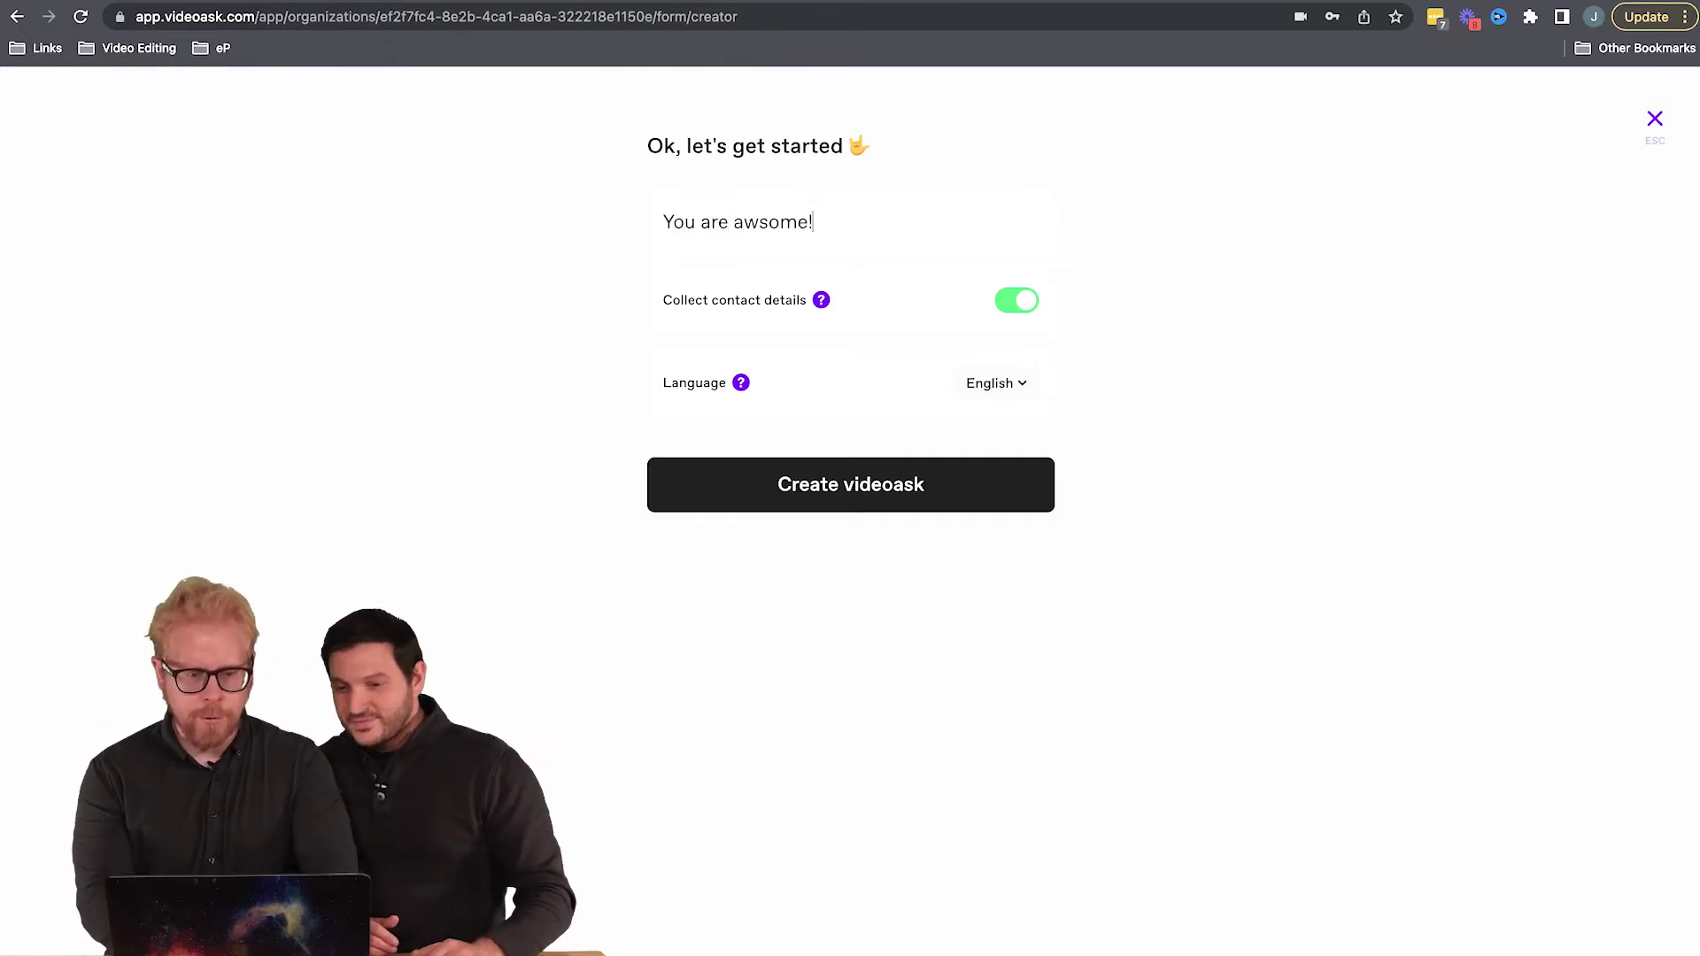
- Create the 'You are awsome!' videoask with contact details collection and English
left_click(848, 487)
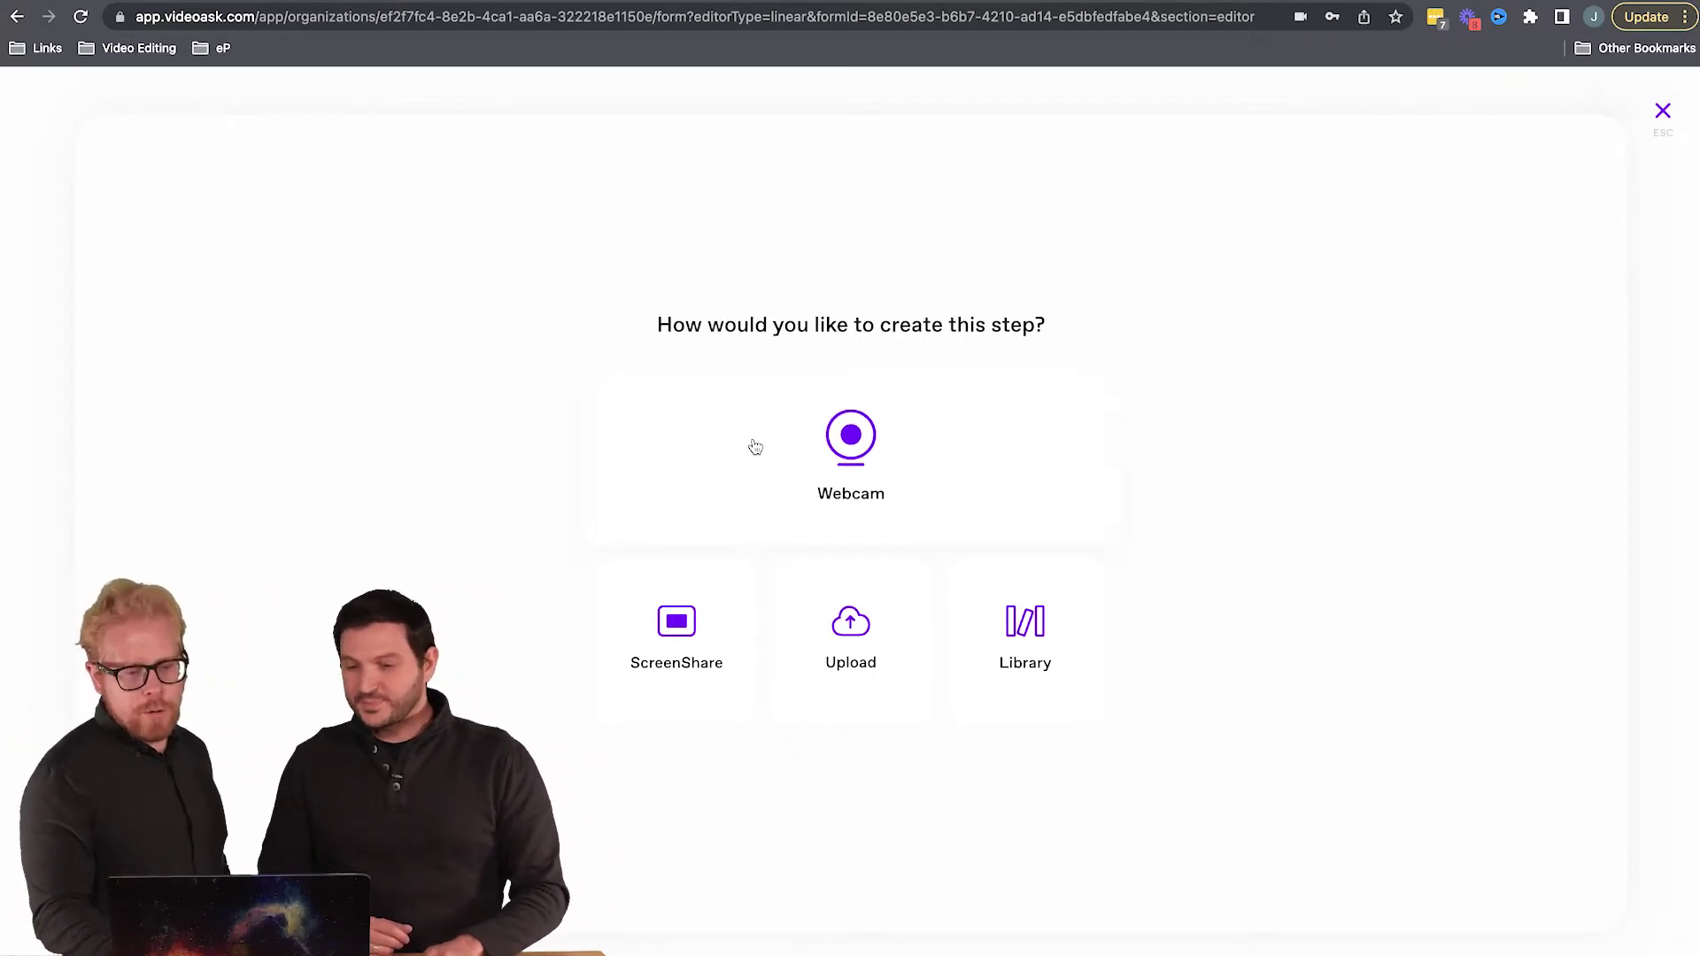
- Record a short webcam clip for the first step and play it back
left_click(873, 443)
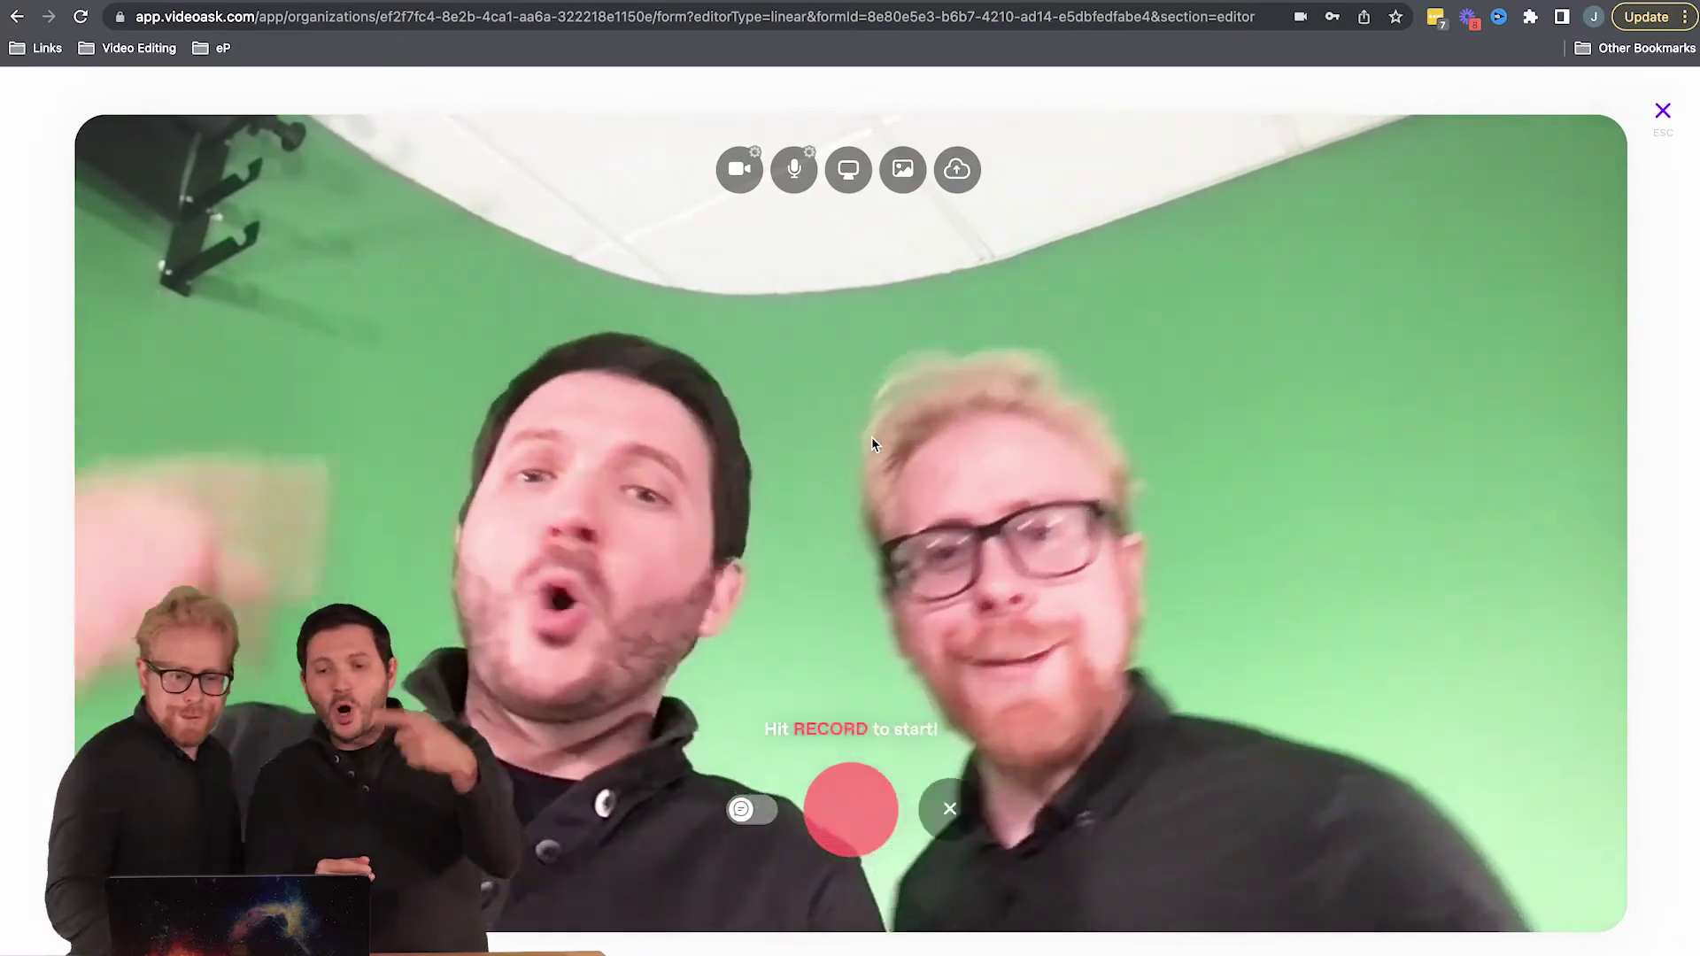
left_click(867, 812)
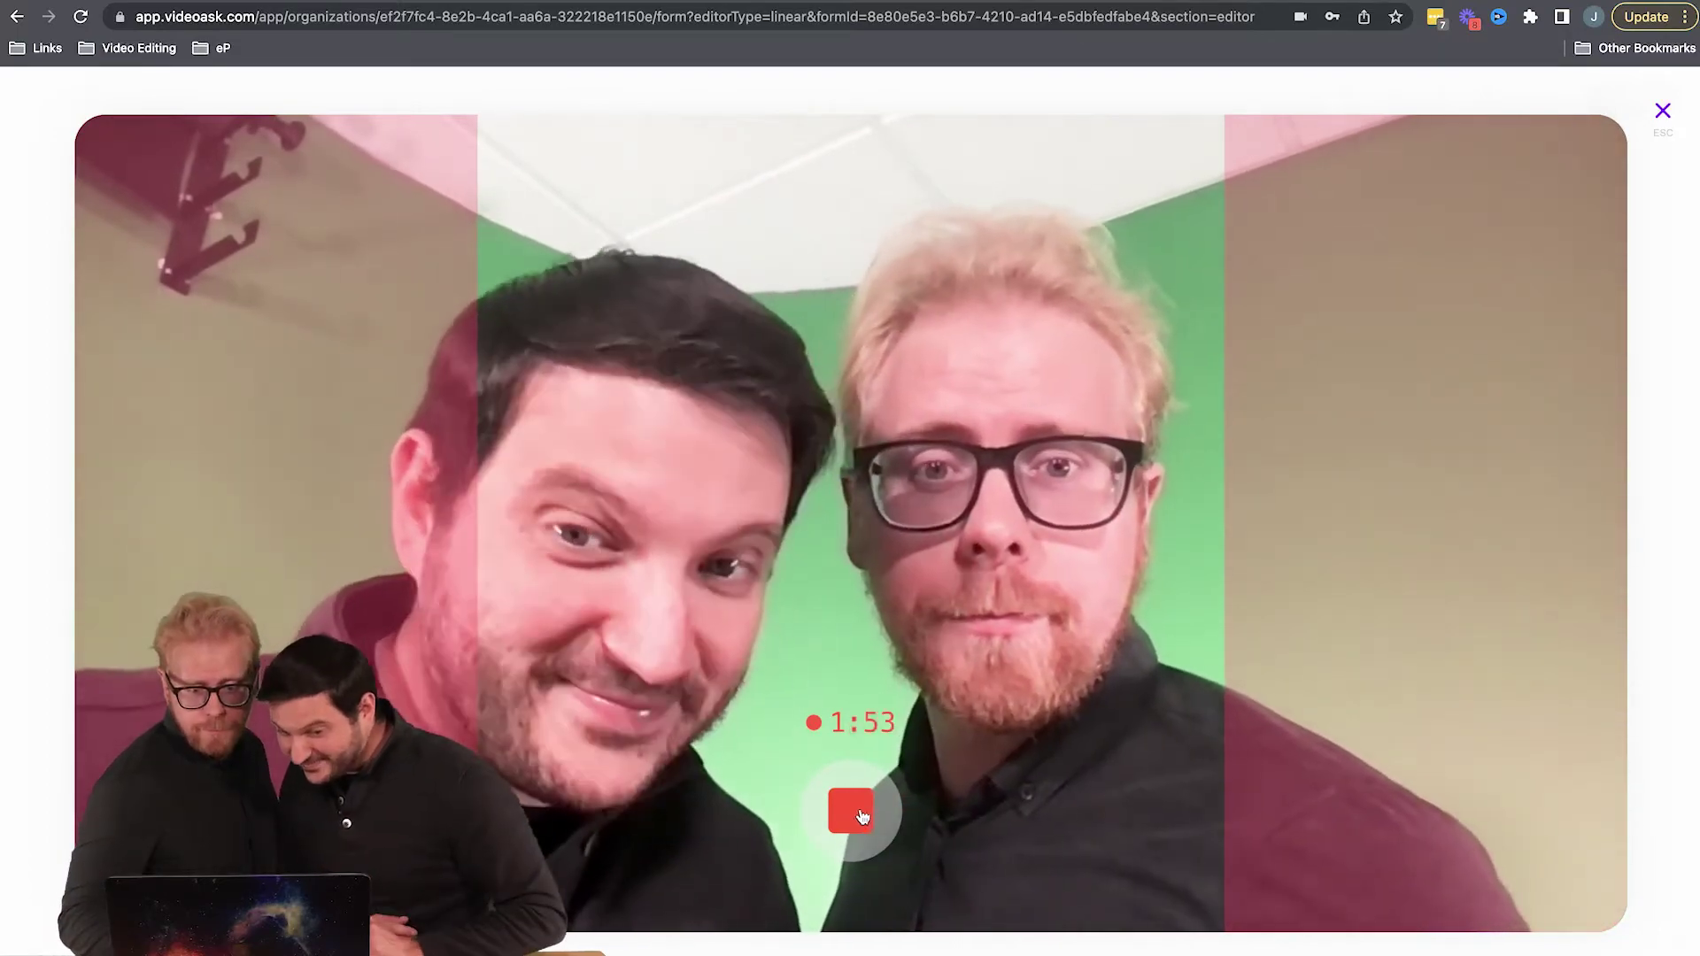
left_click(851, 811)
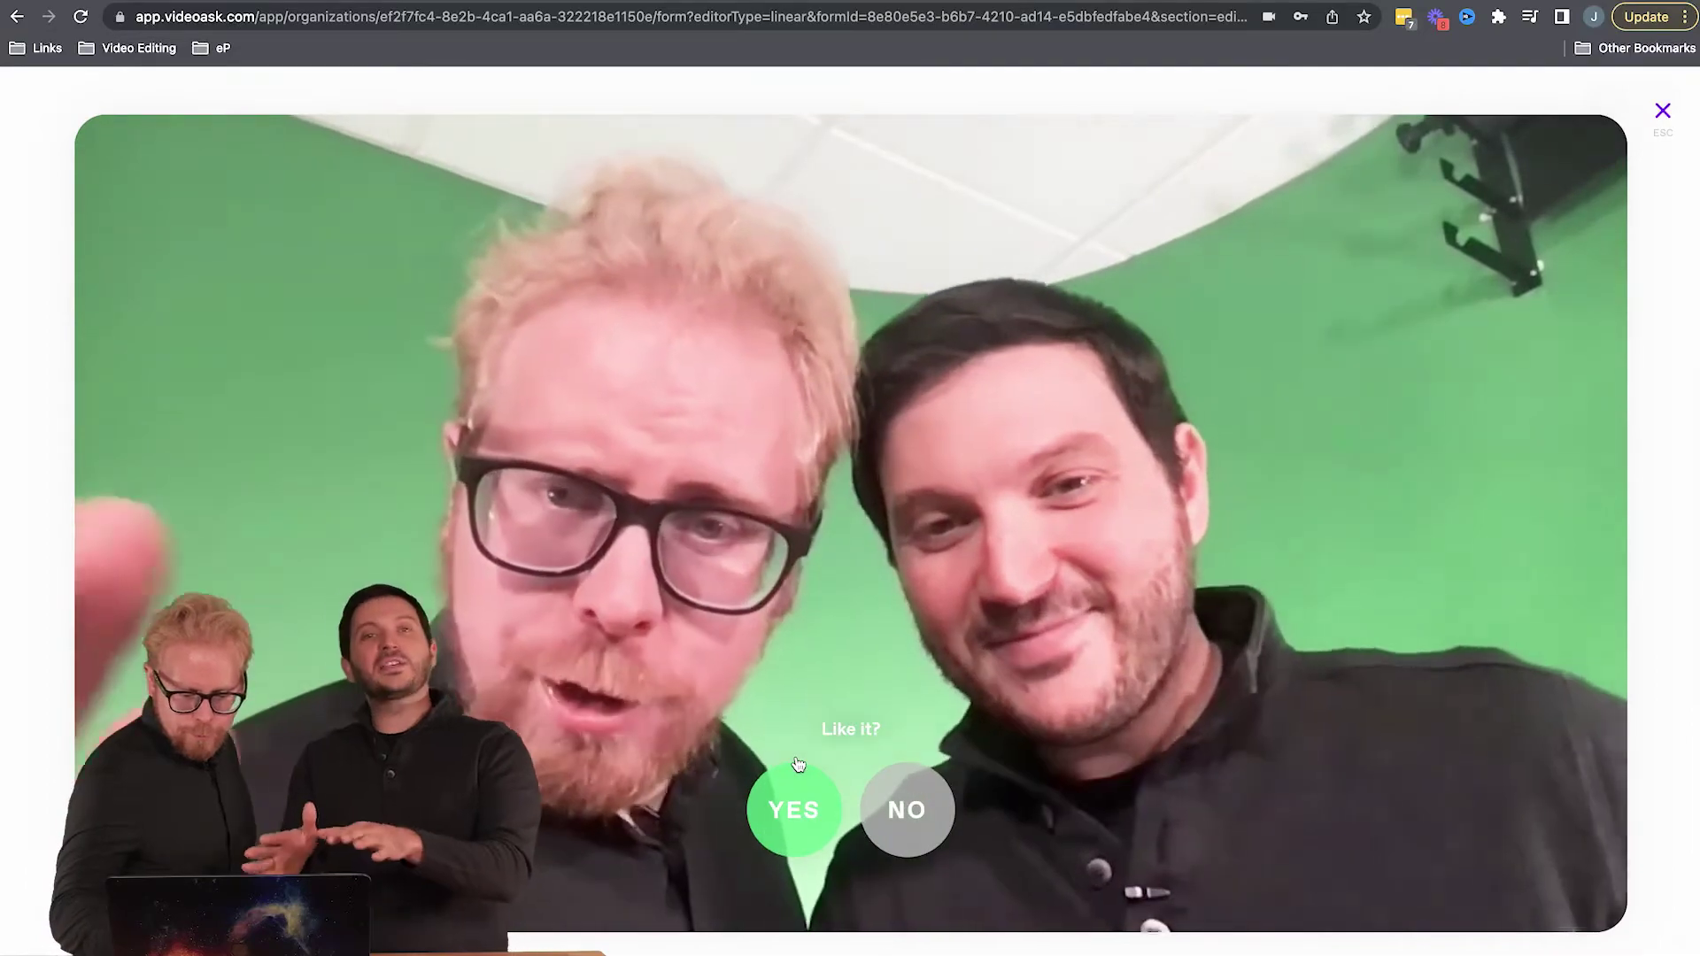
key("XF86AudioRaiseVolume")
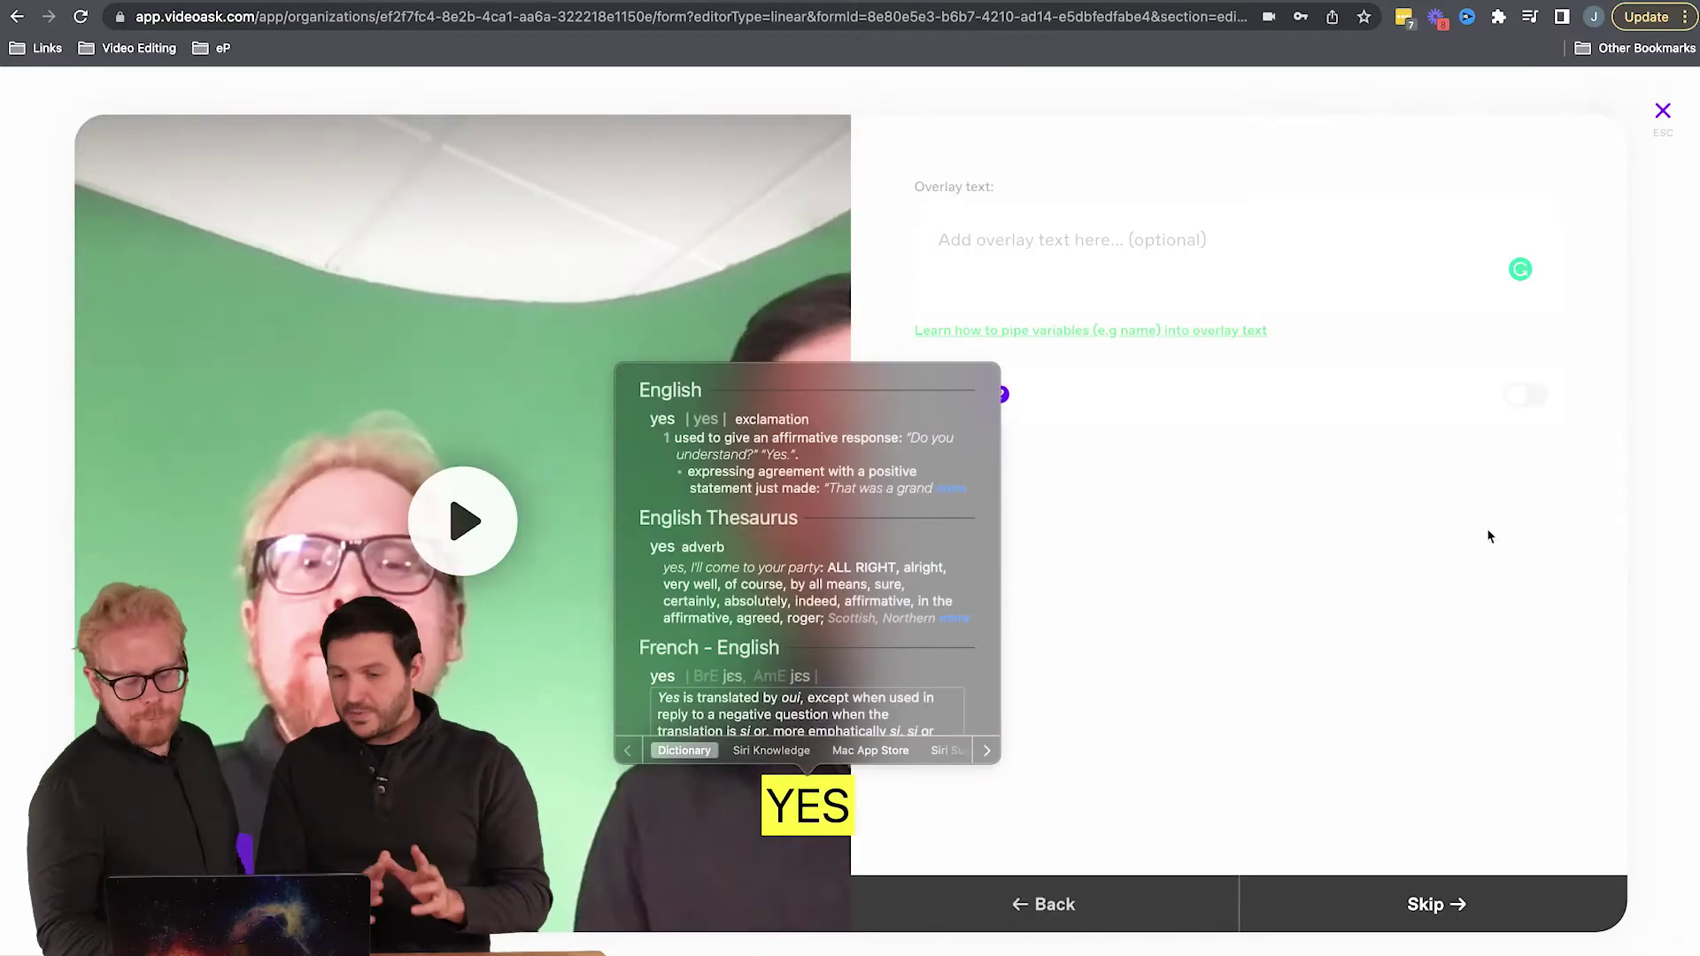
- Keep the clip with the overlay text 'What are your biggest challenges in your life right now?'
left_click(1489, 536)
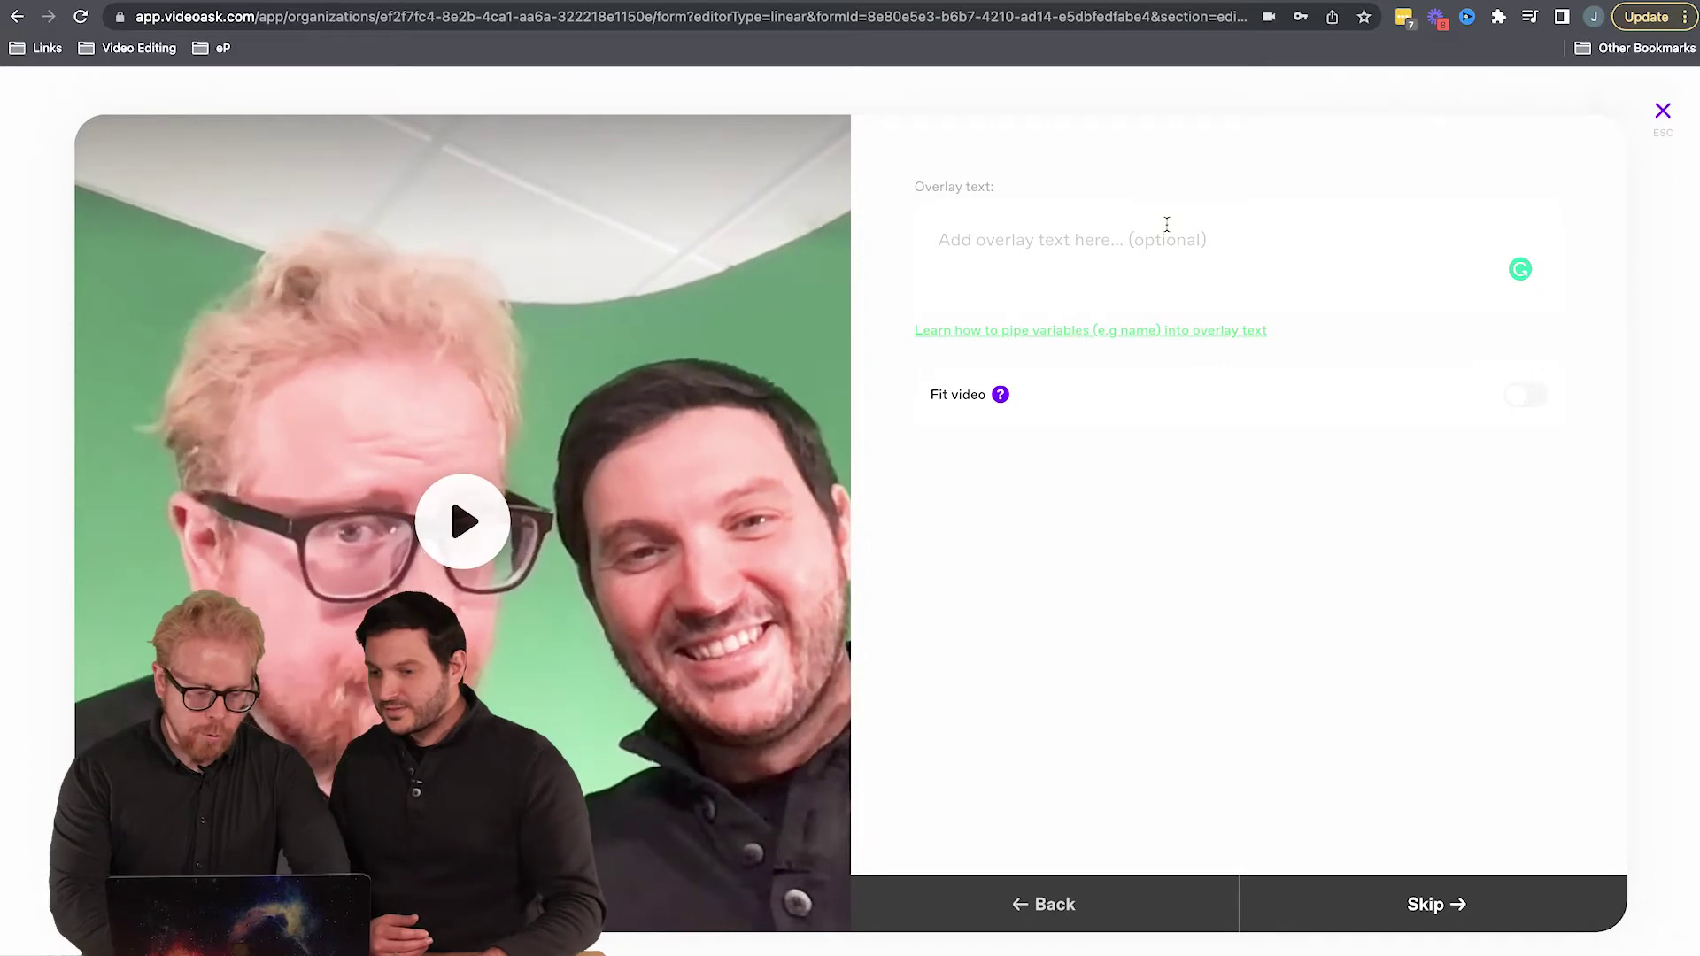
type("What are your")
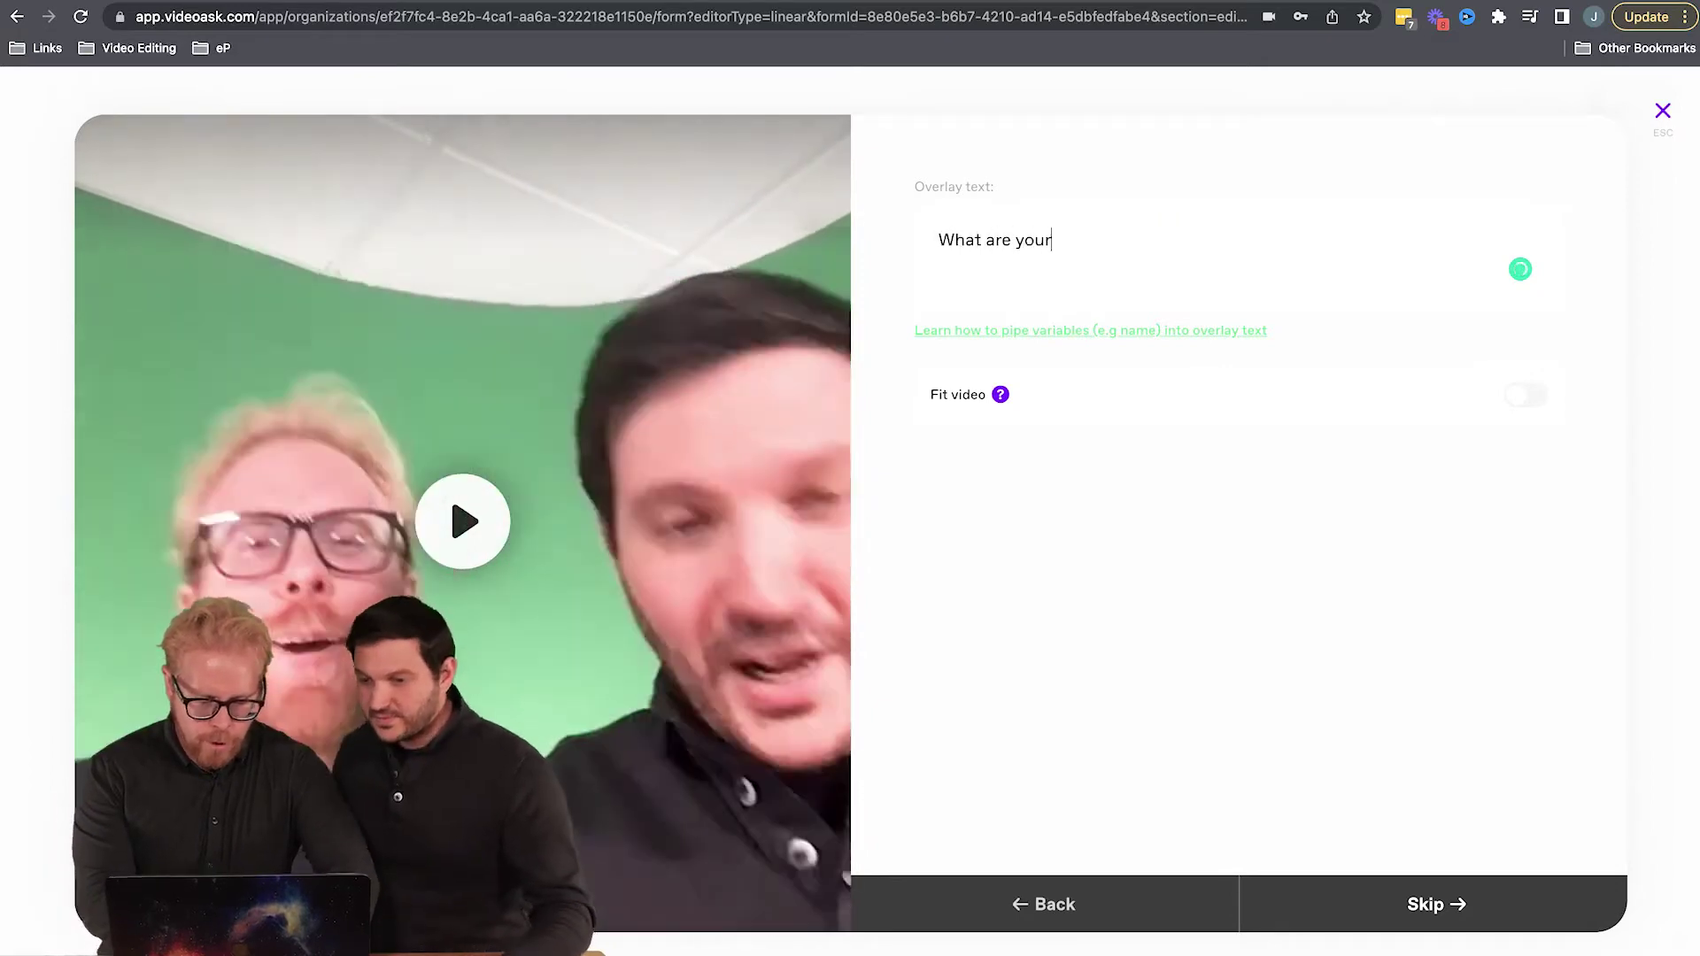
type(" biggest challenges in your life right now?")
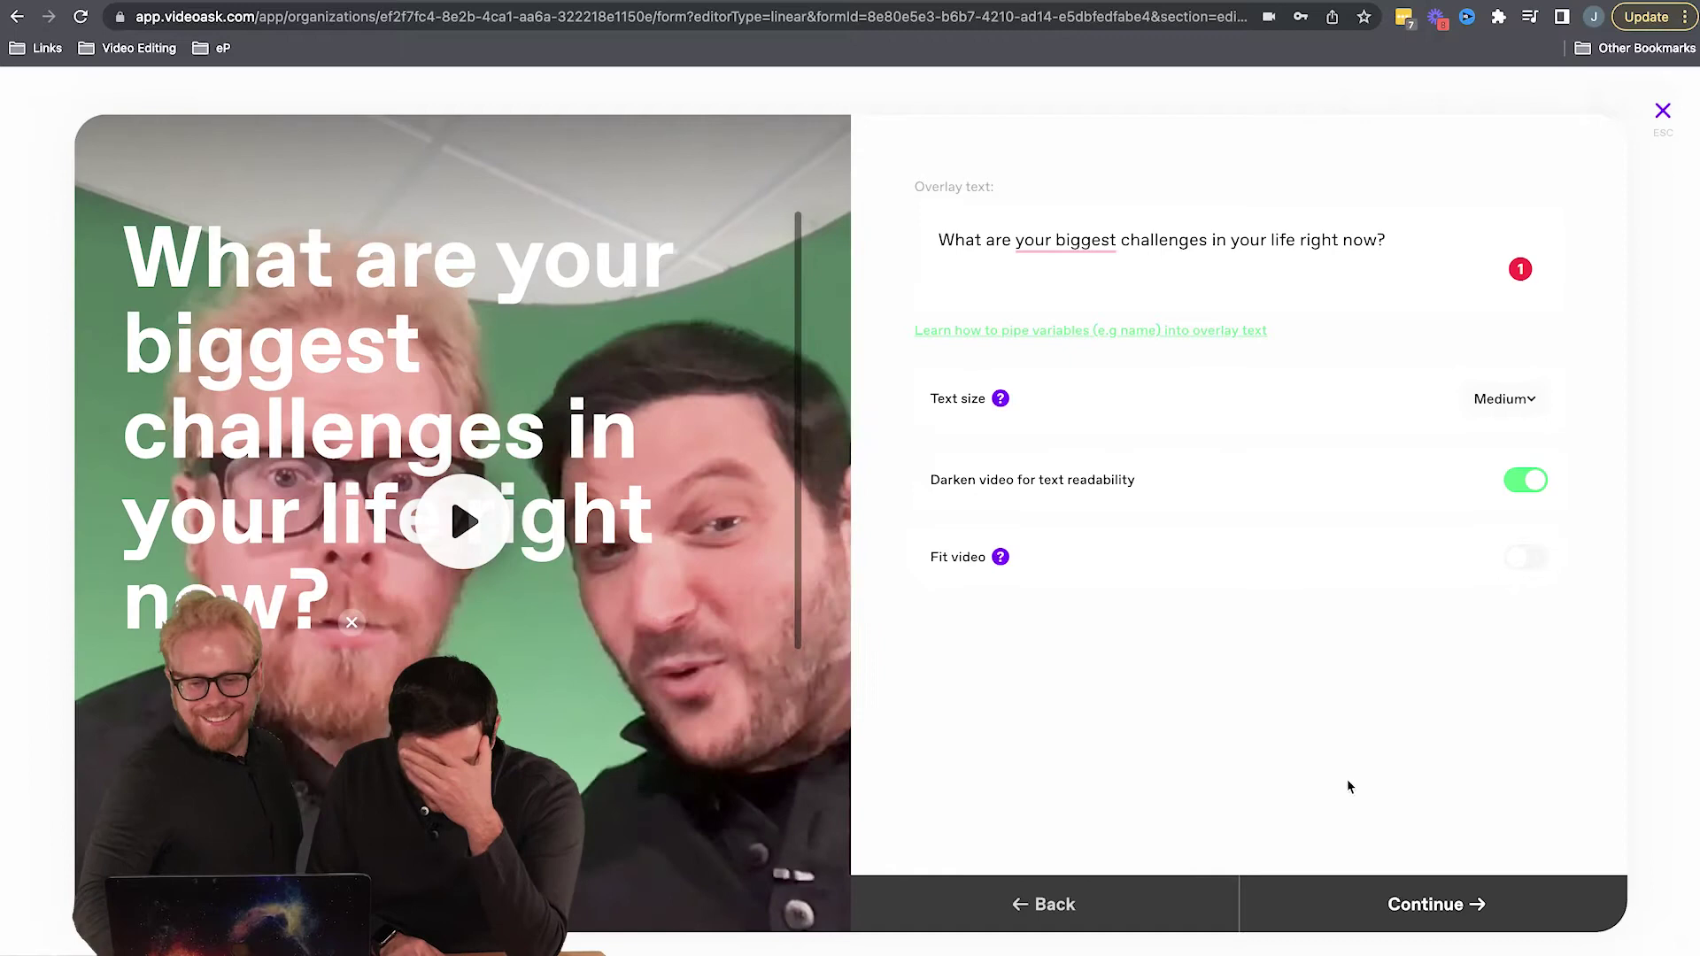
left_click(1512, 565)
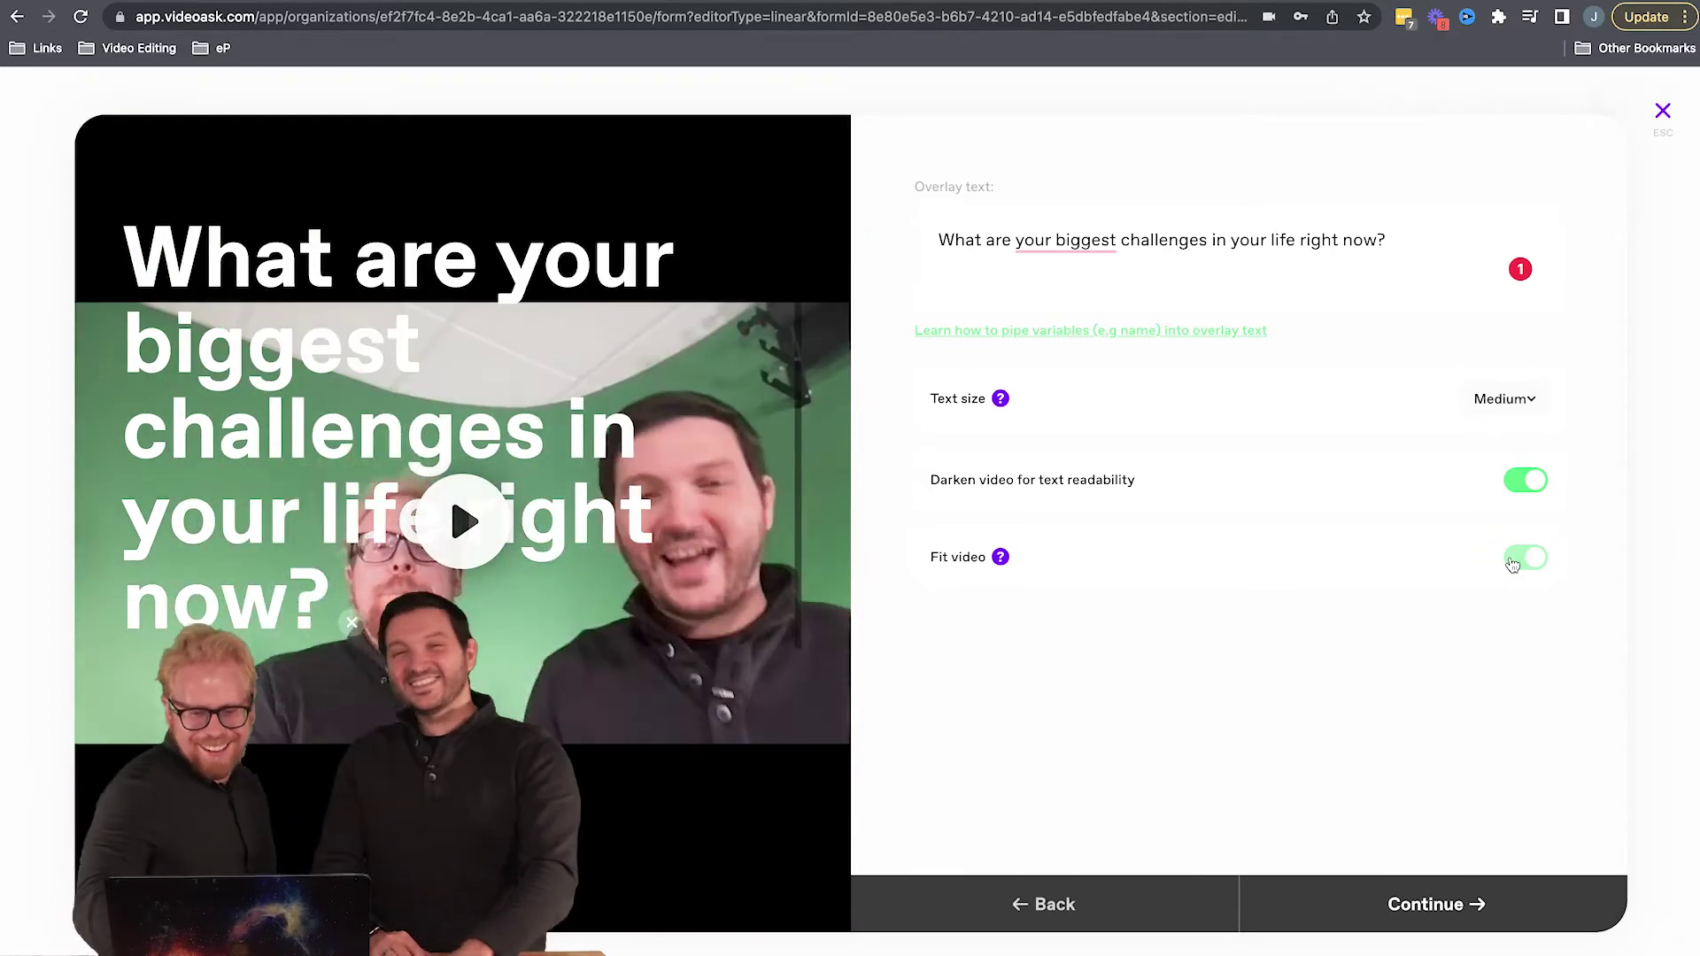
left_click(1513, 565)
- Upload the clip and limit Open Ended answers to video only, turning off audio and text
left_click(1473, 905)
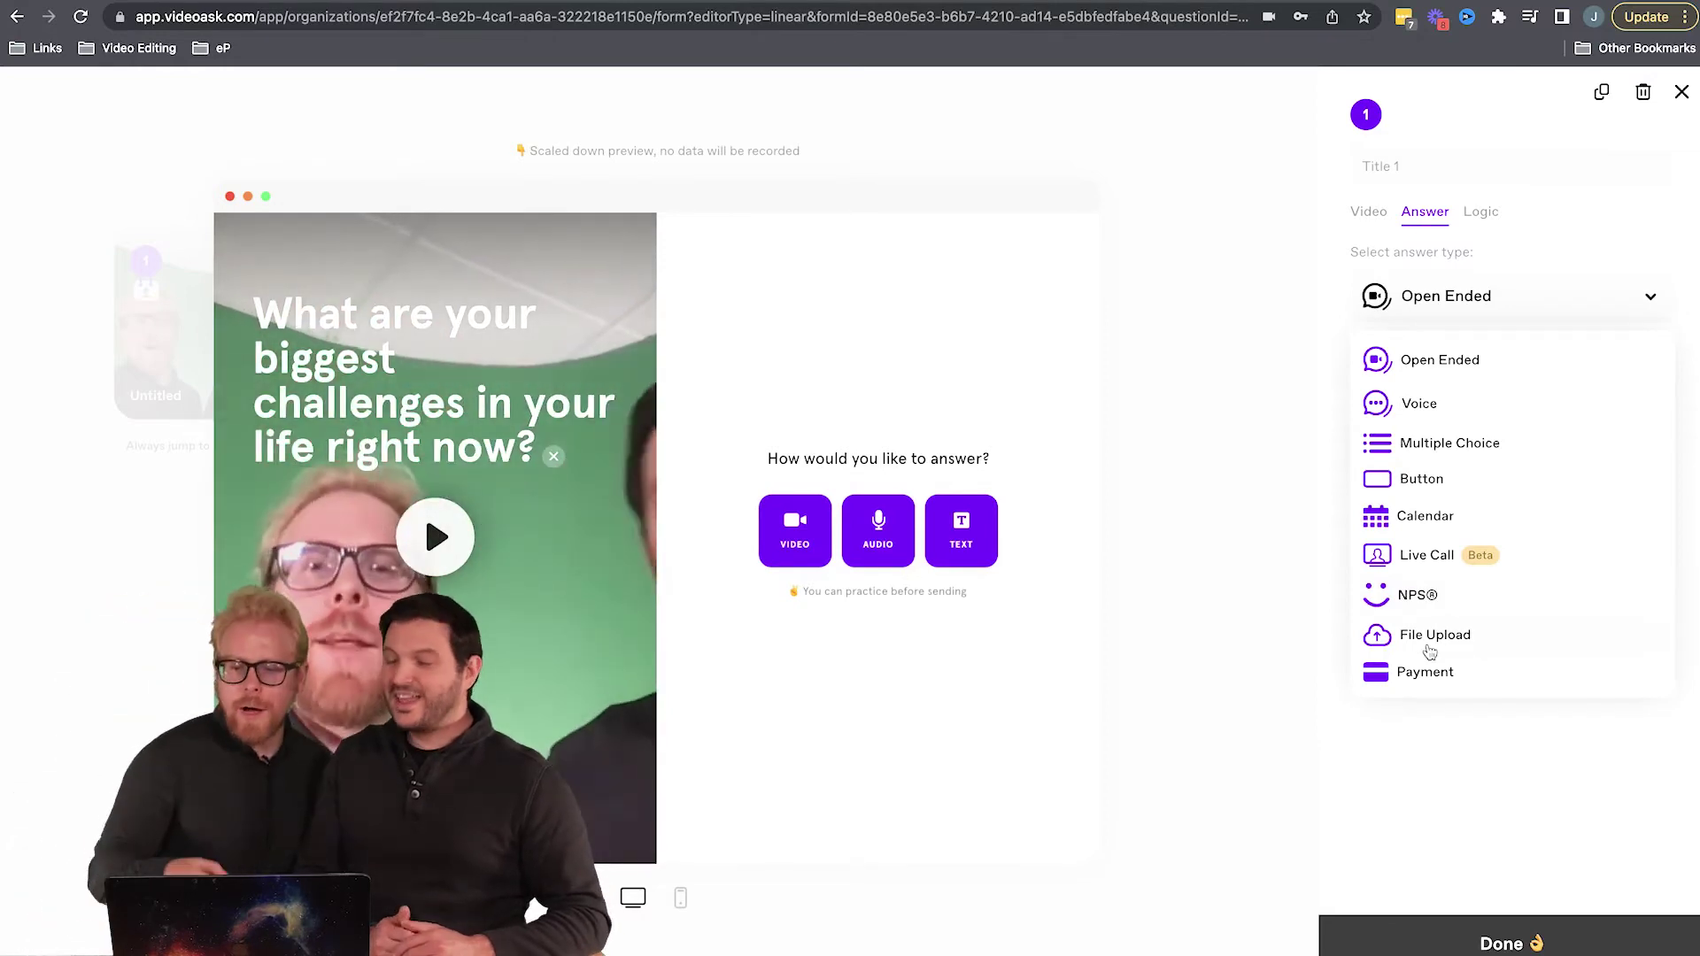
left_click(1459, 802)
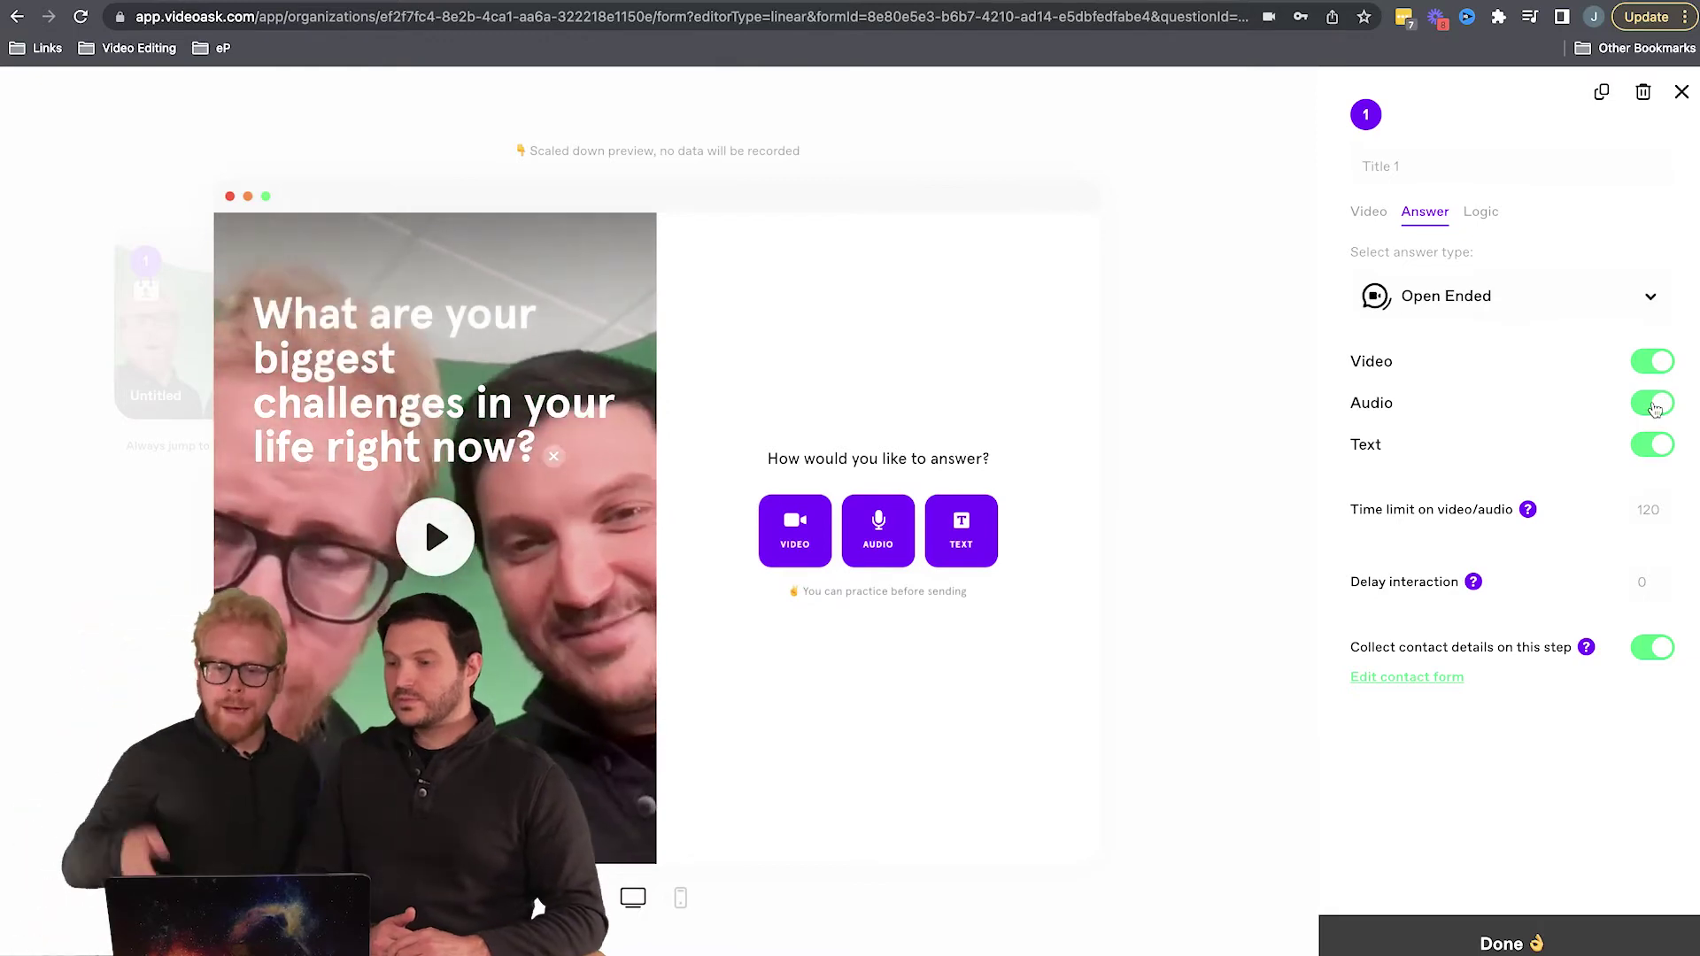
left_click(1653, 405)
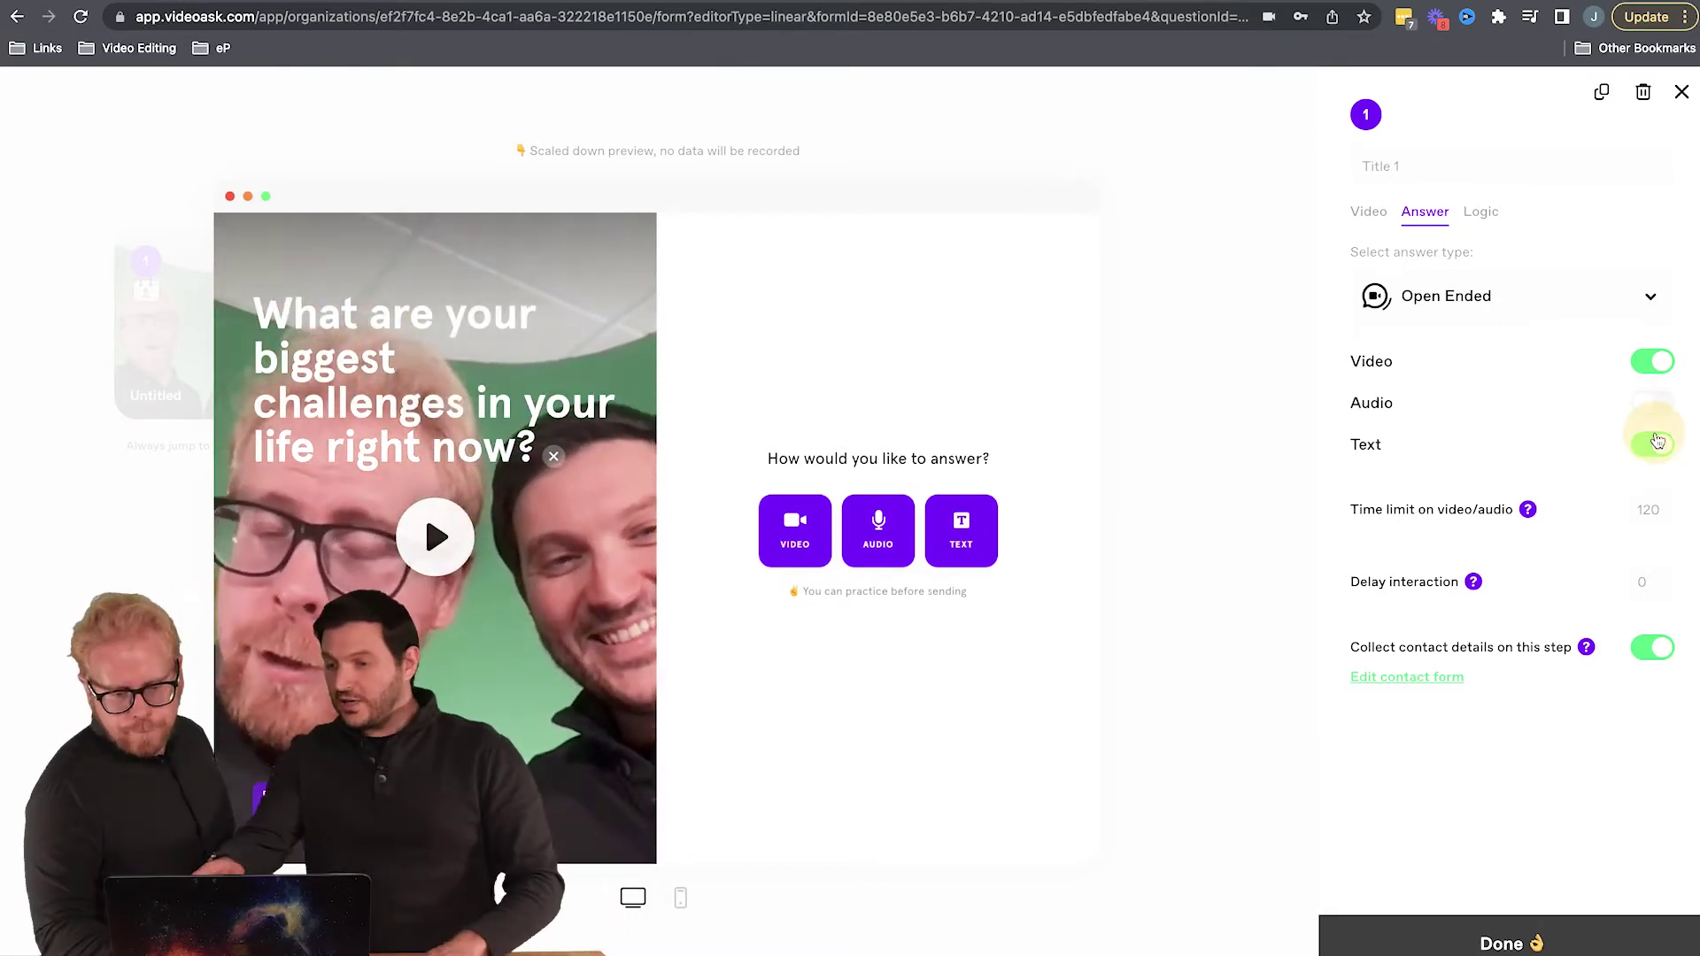
left_click(1655, 443)
left_click(1654, 362)
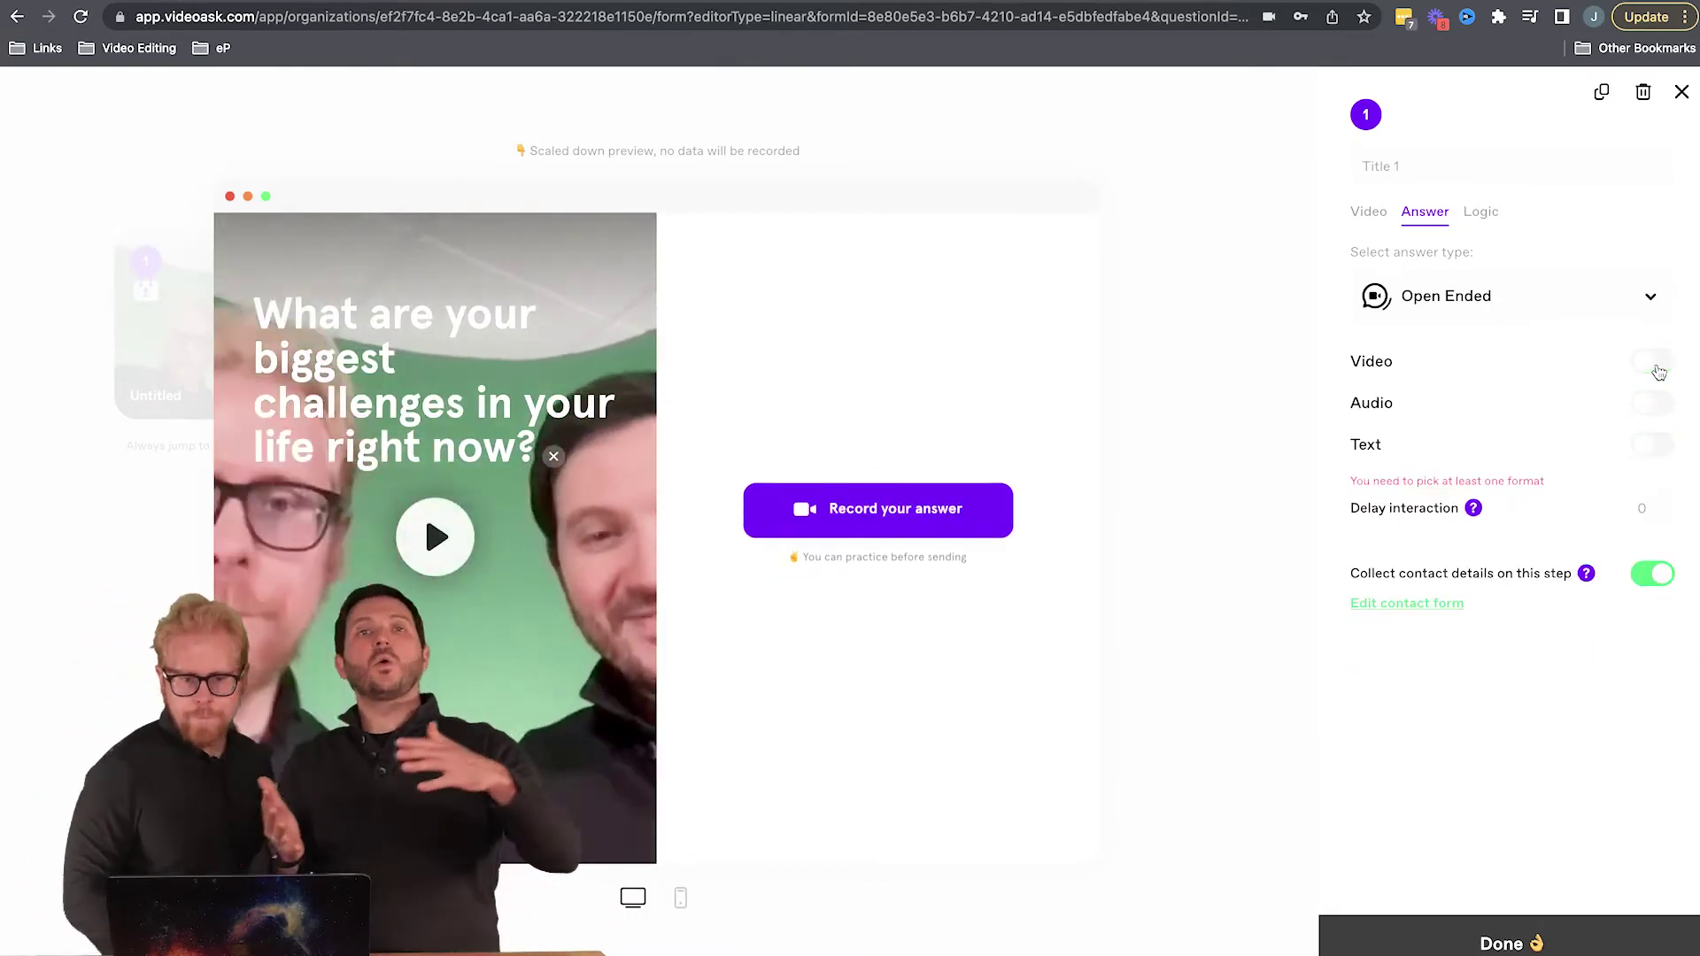
left_click(1658, 370)
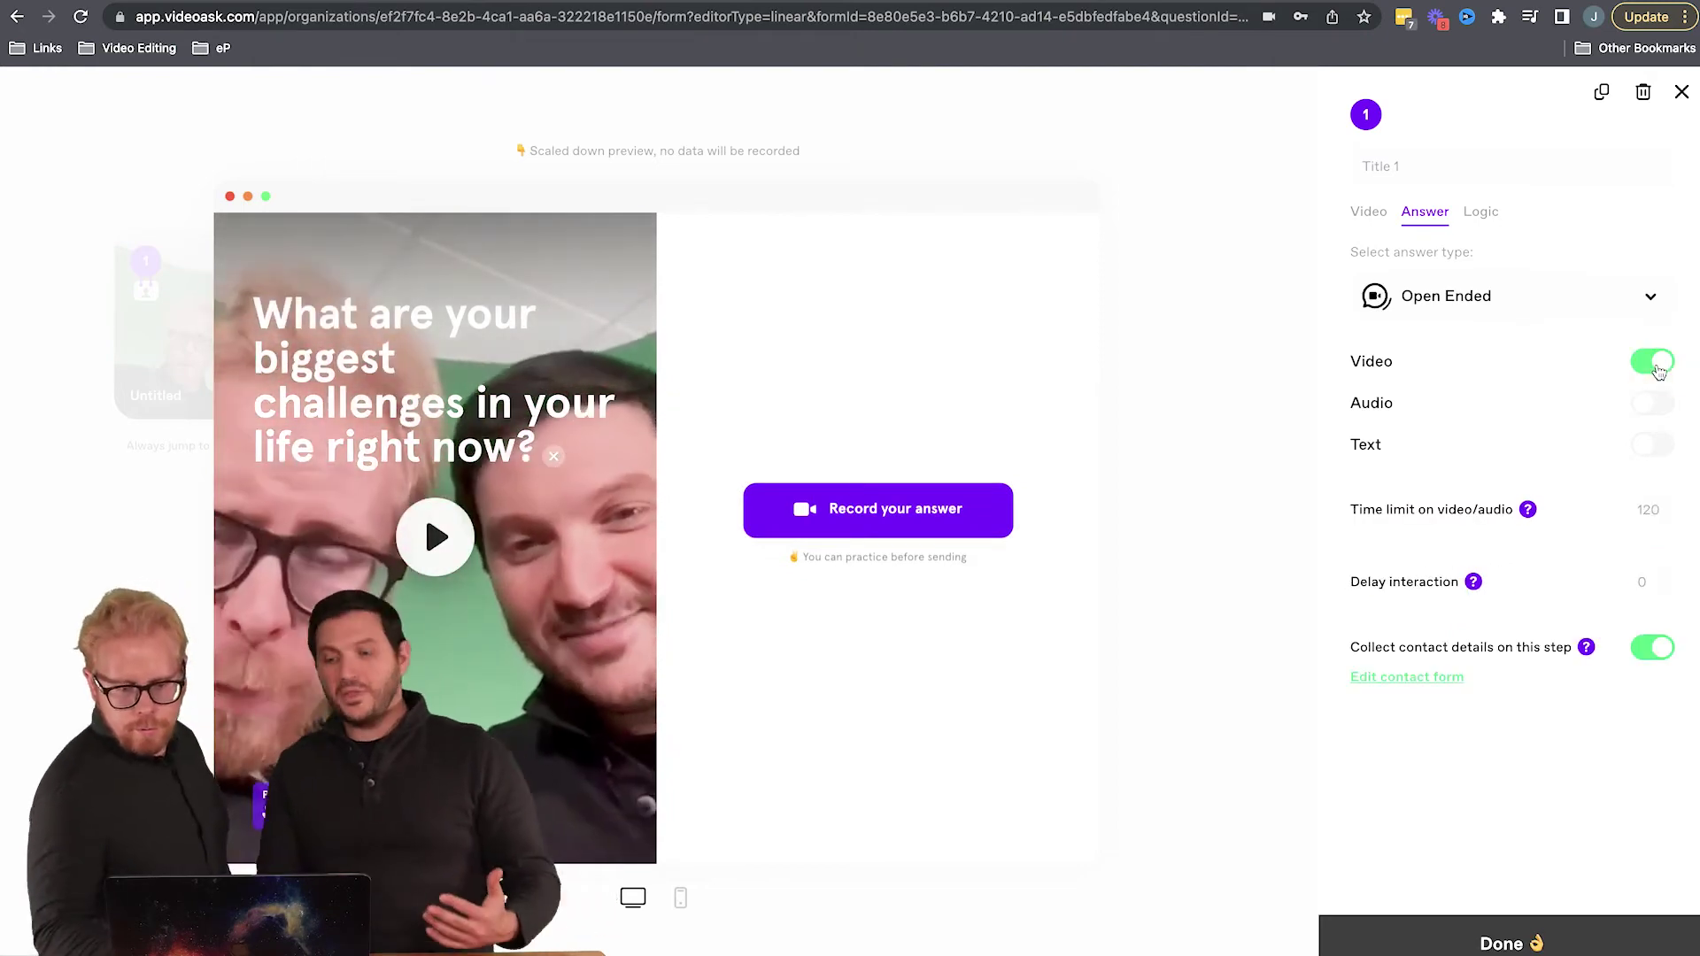
- Review the video time limit and answer delay, then open the eLearning videoask
left_click(1653, 508)
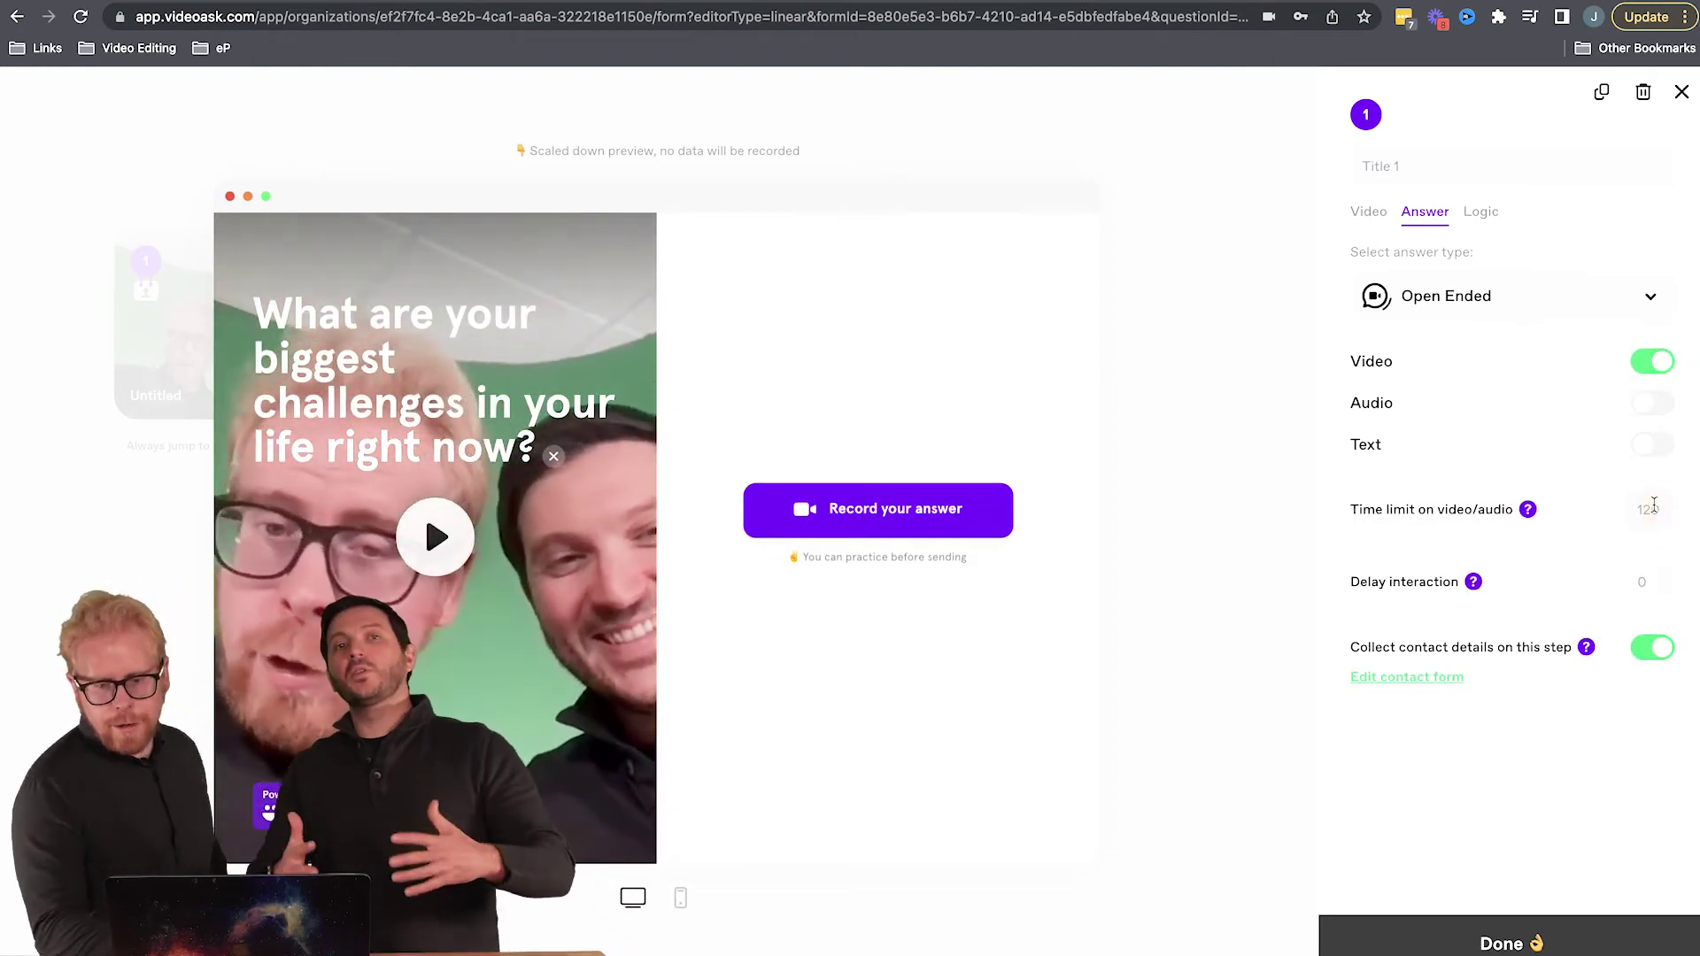
left_click(1652, 584)
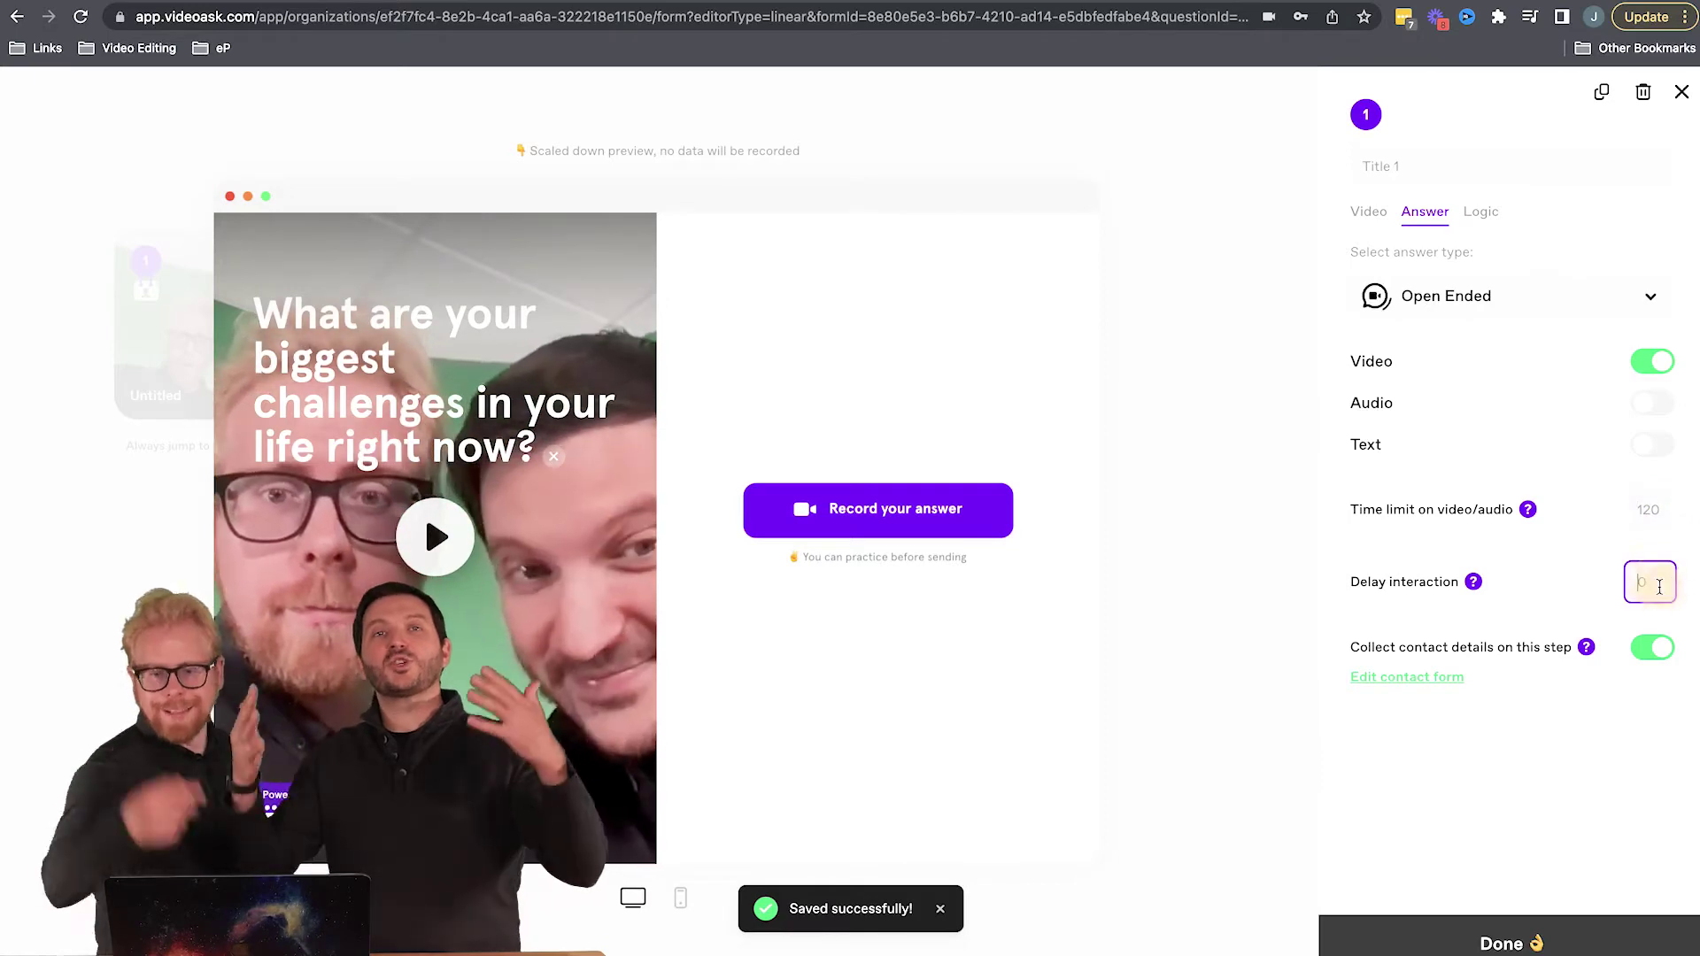
mouse_move(1531, 649)
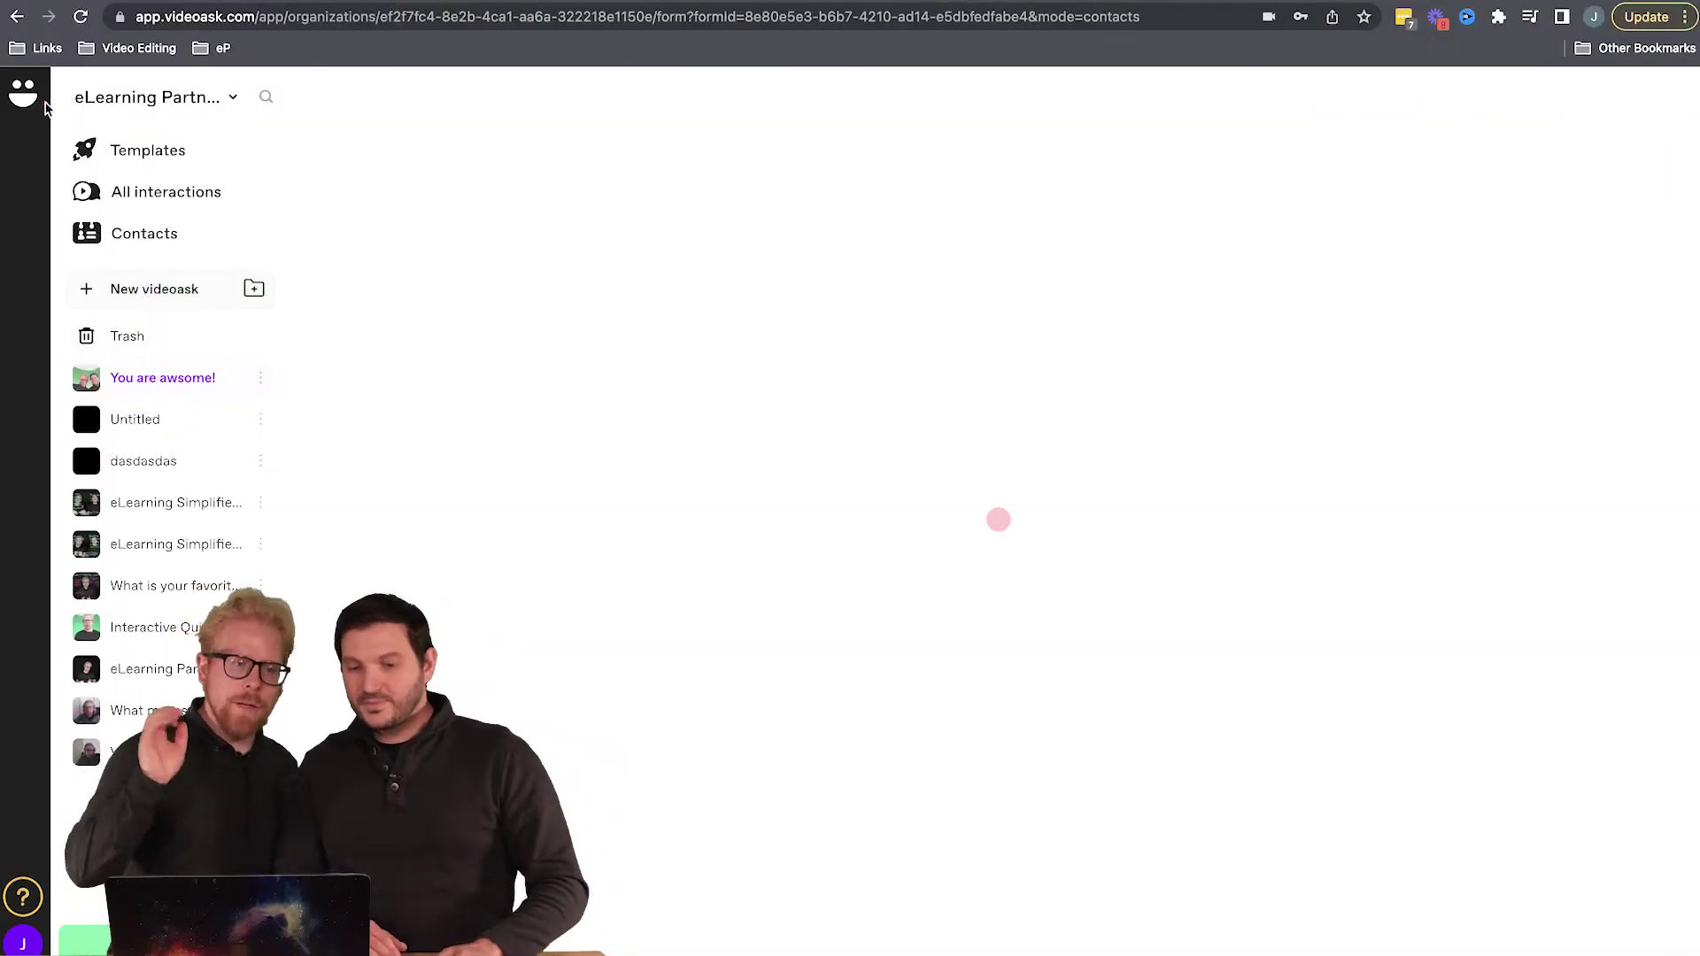
left_click(169, 507)
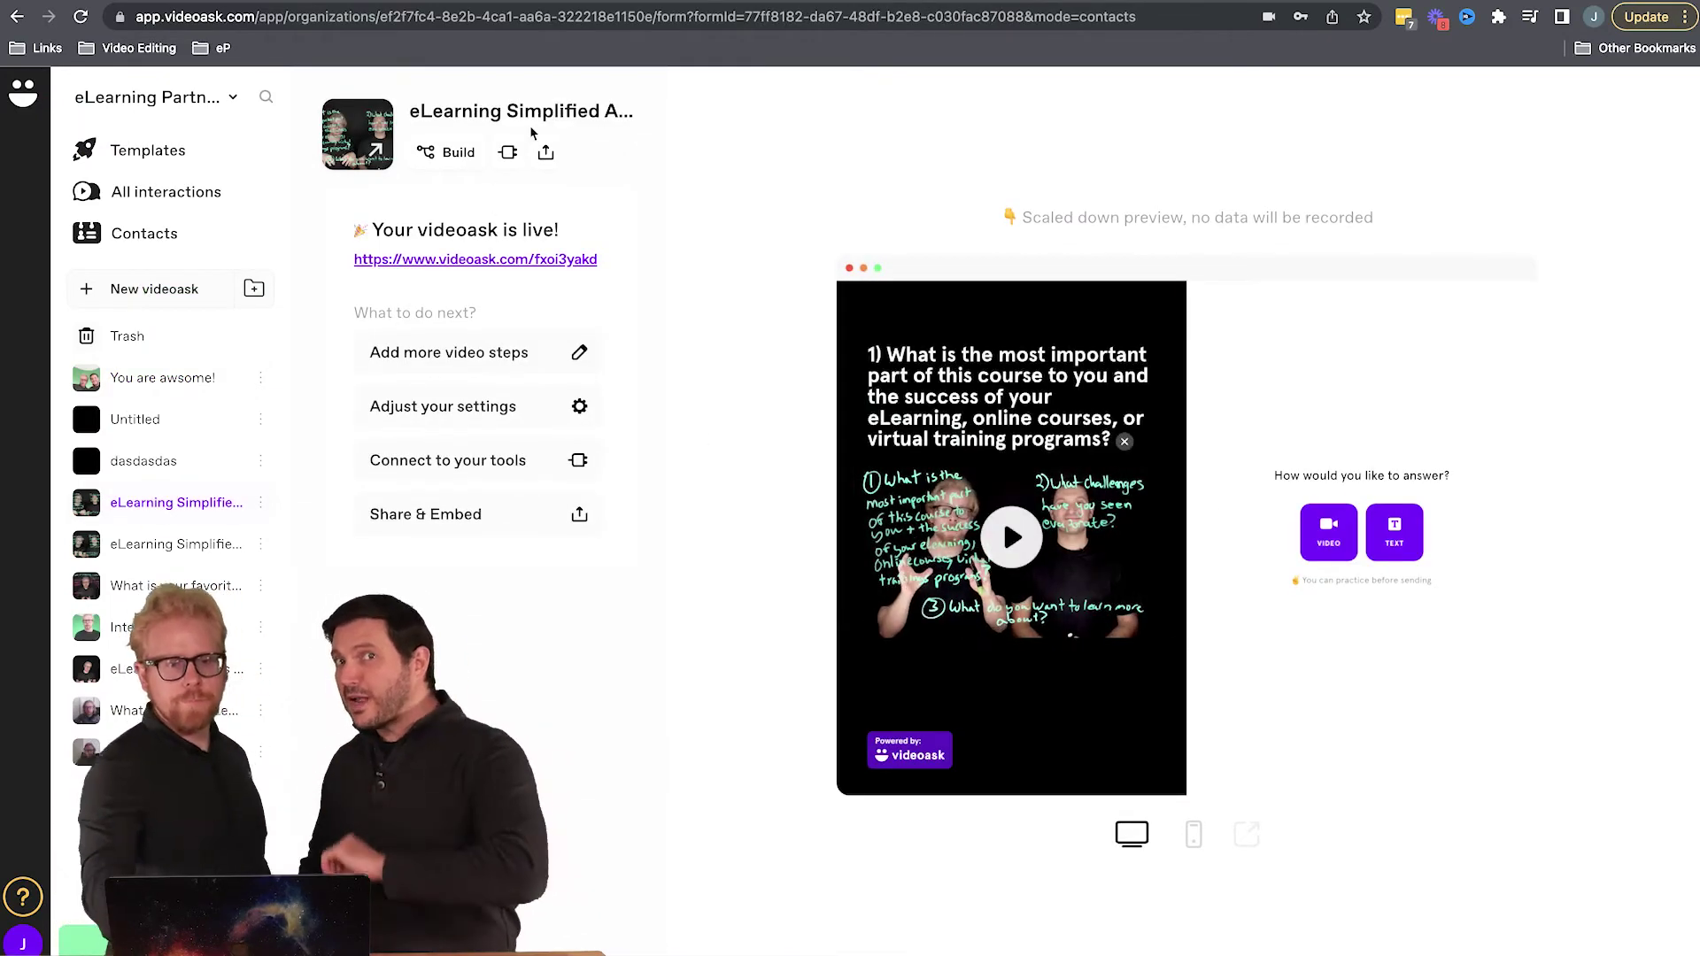
- Open the Share & Embed panel for the eLearning Simplified Academy videoask
left_click(456, 152)
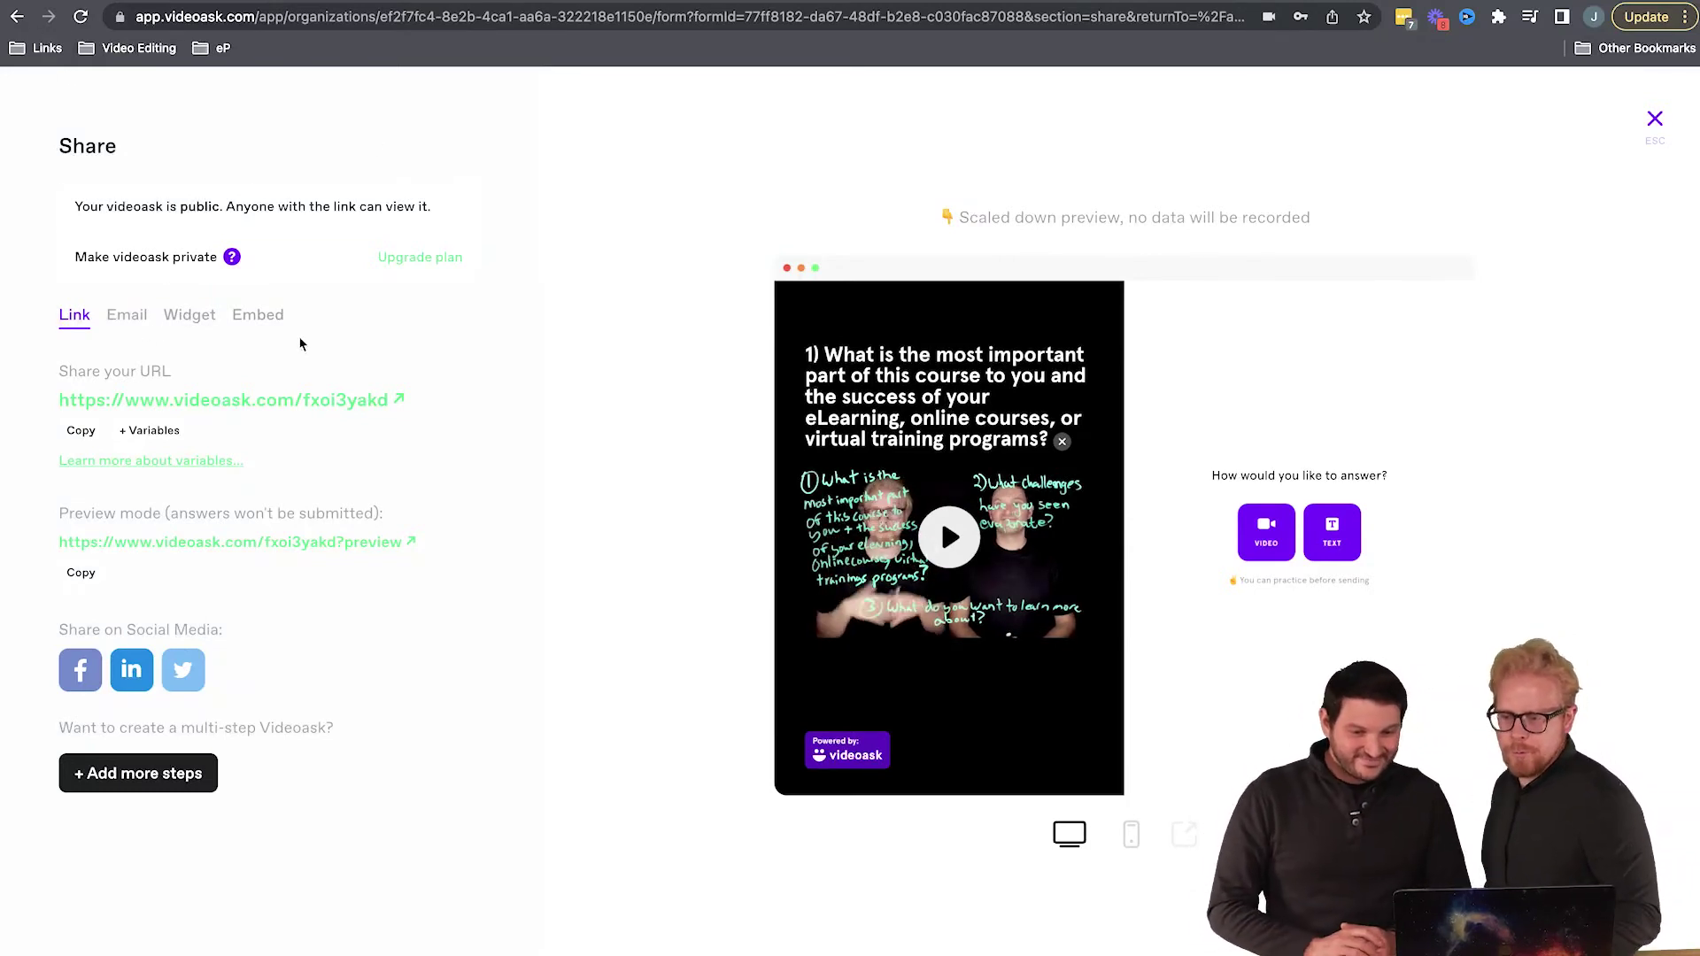
- Copy the embed code and the public share link, then open a new browser tab
left_click(268, 317)
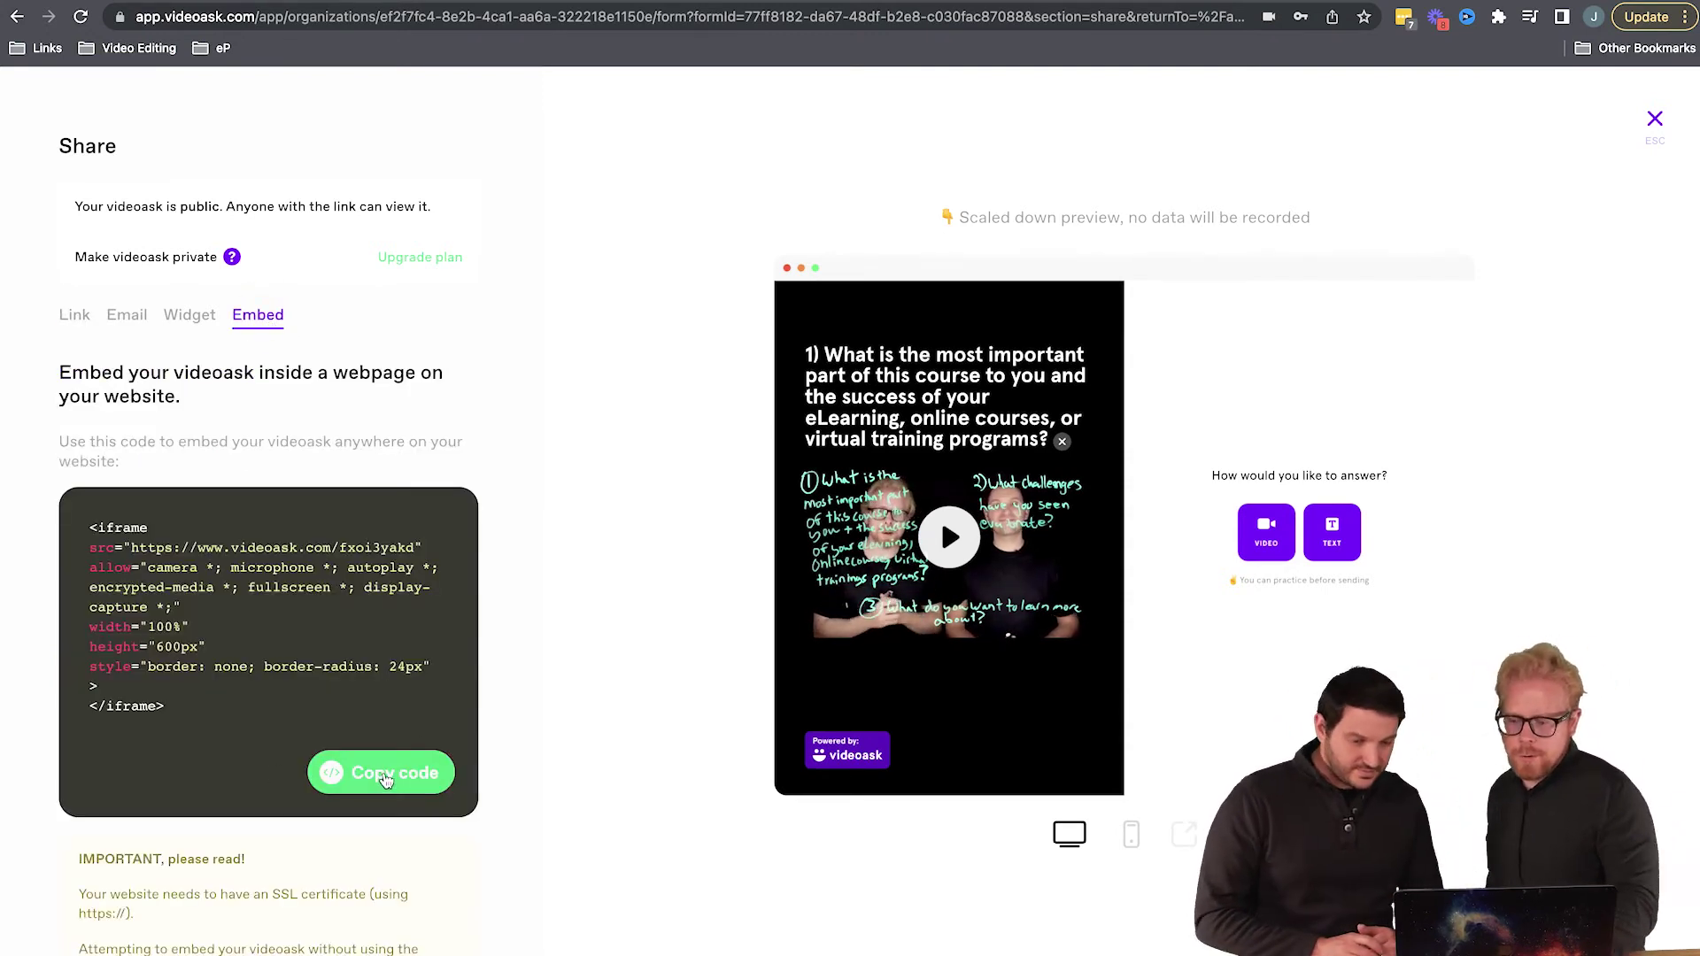
left_click(386, 777)
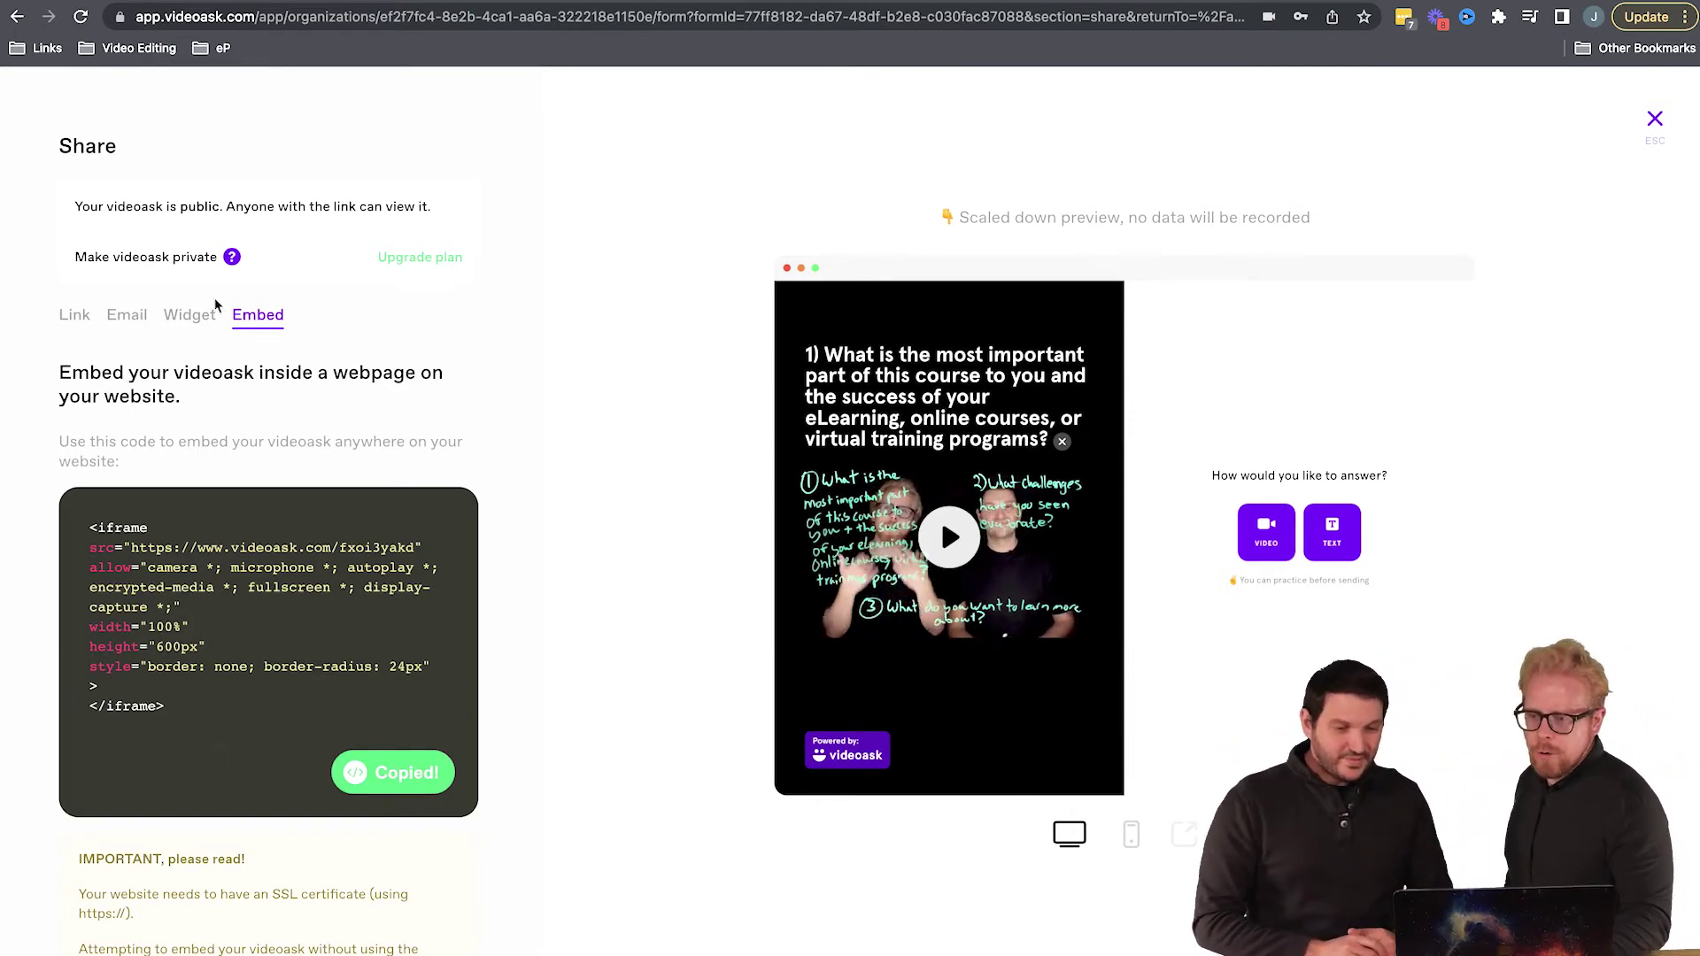
left_click(191, 321)
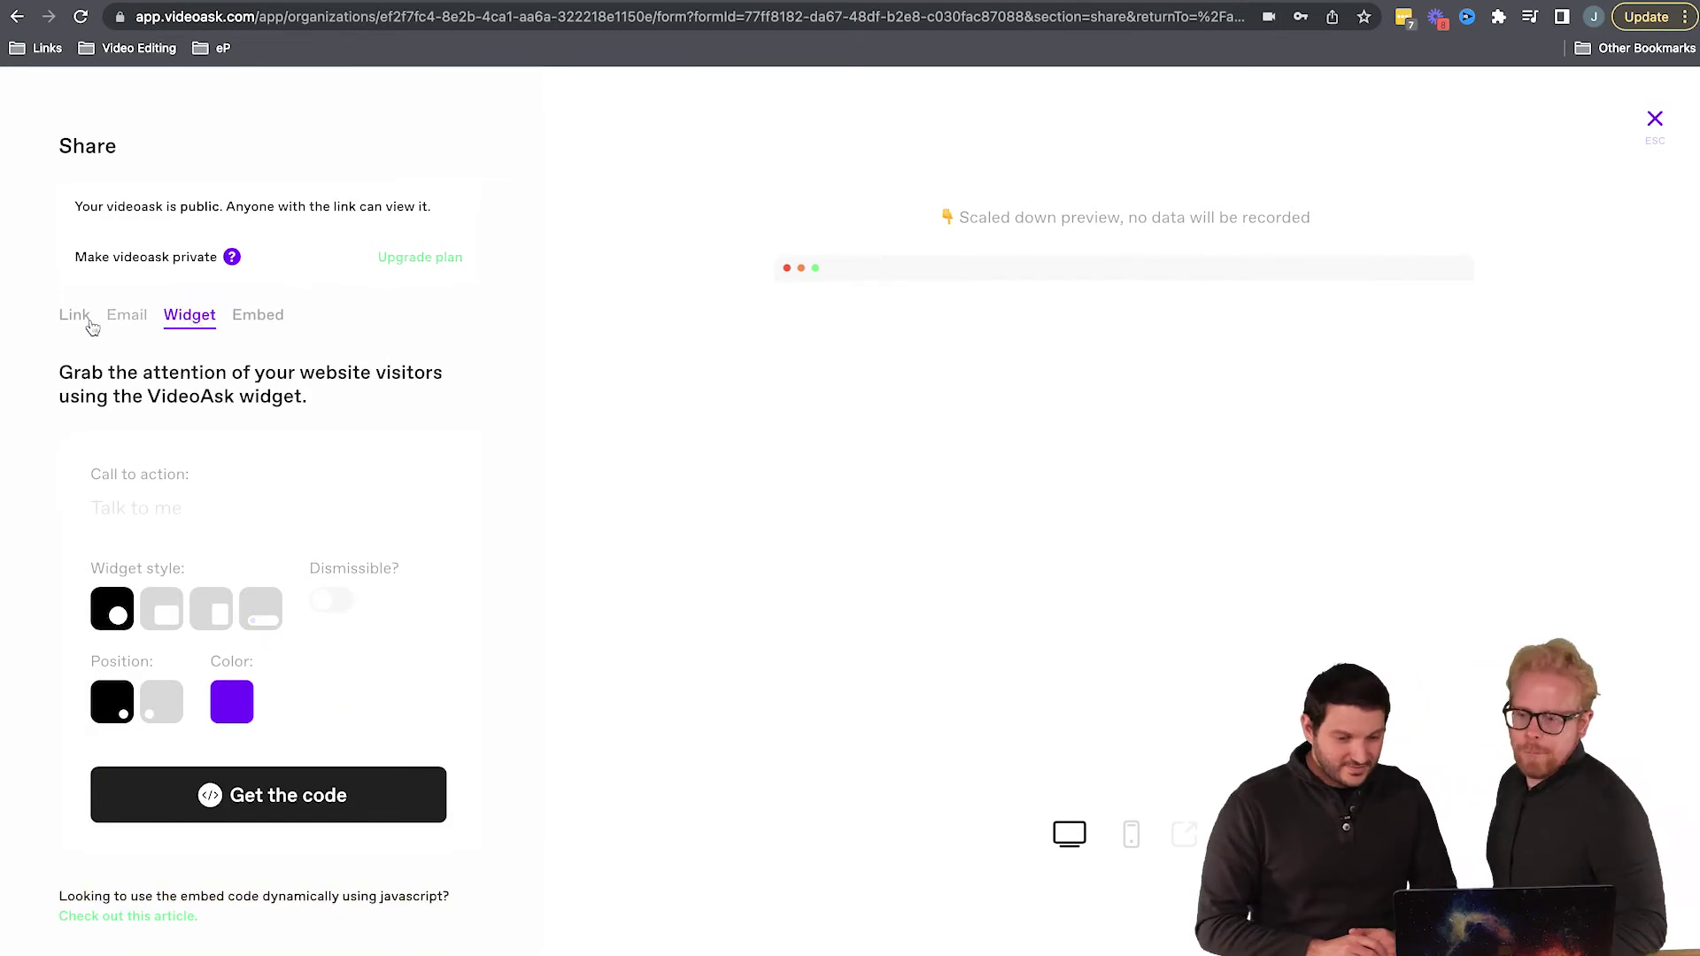
left_click(129, 317)
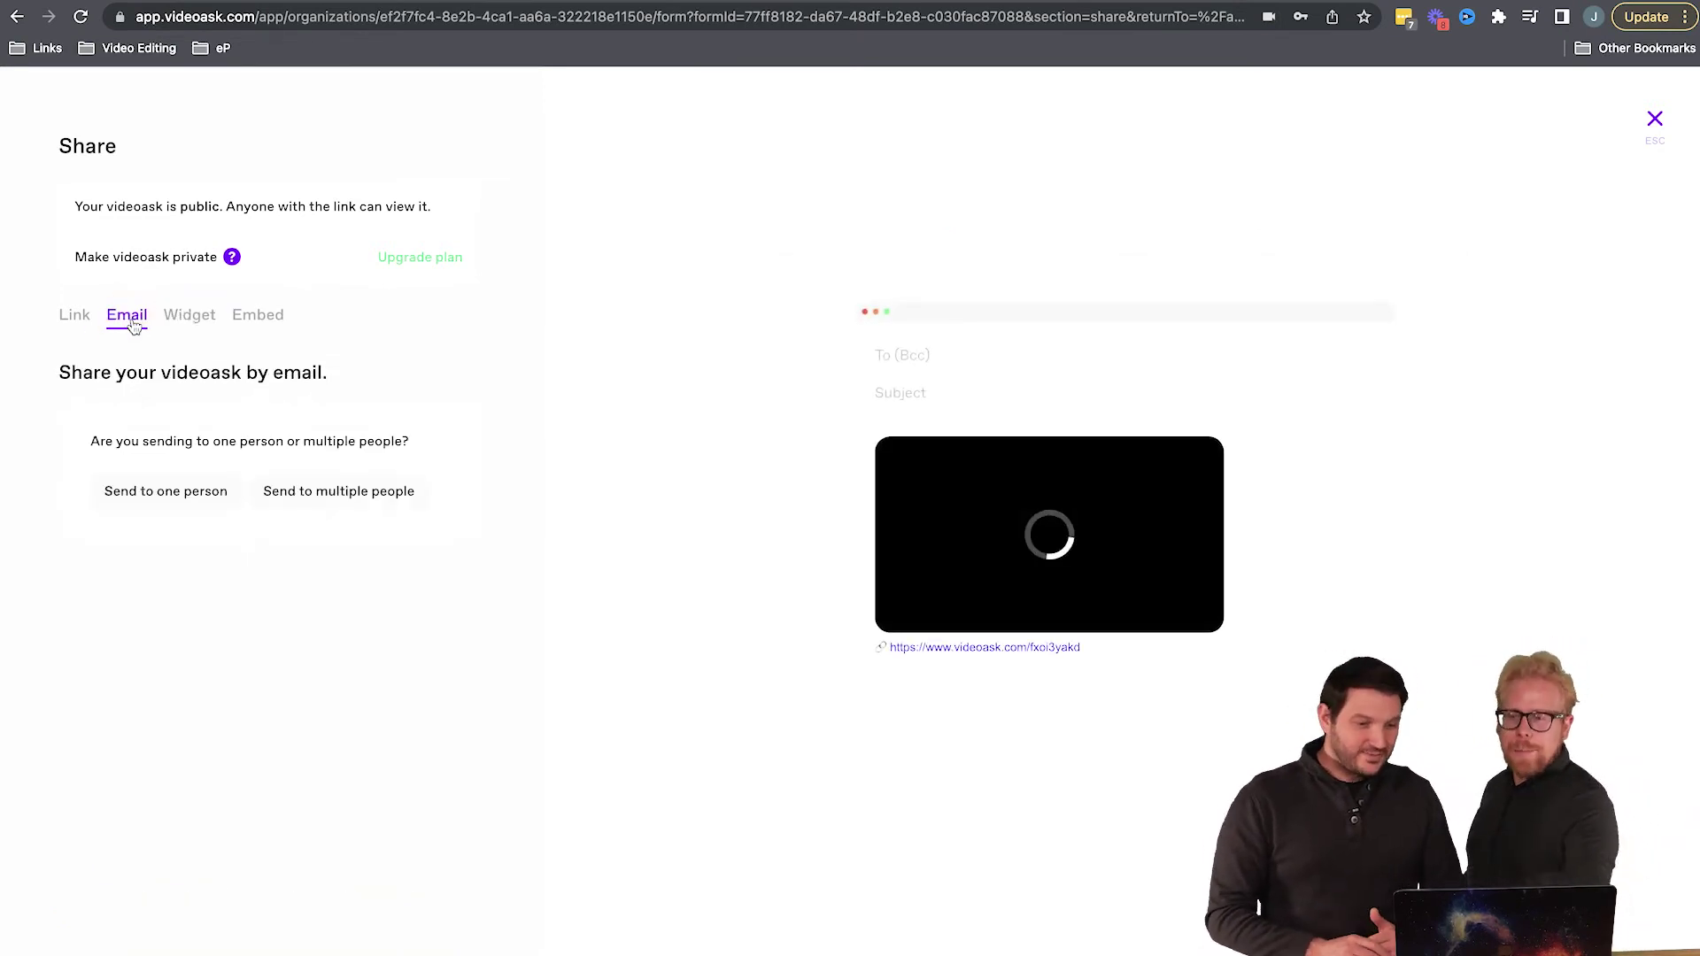
left_click(76, 318)
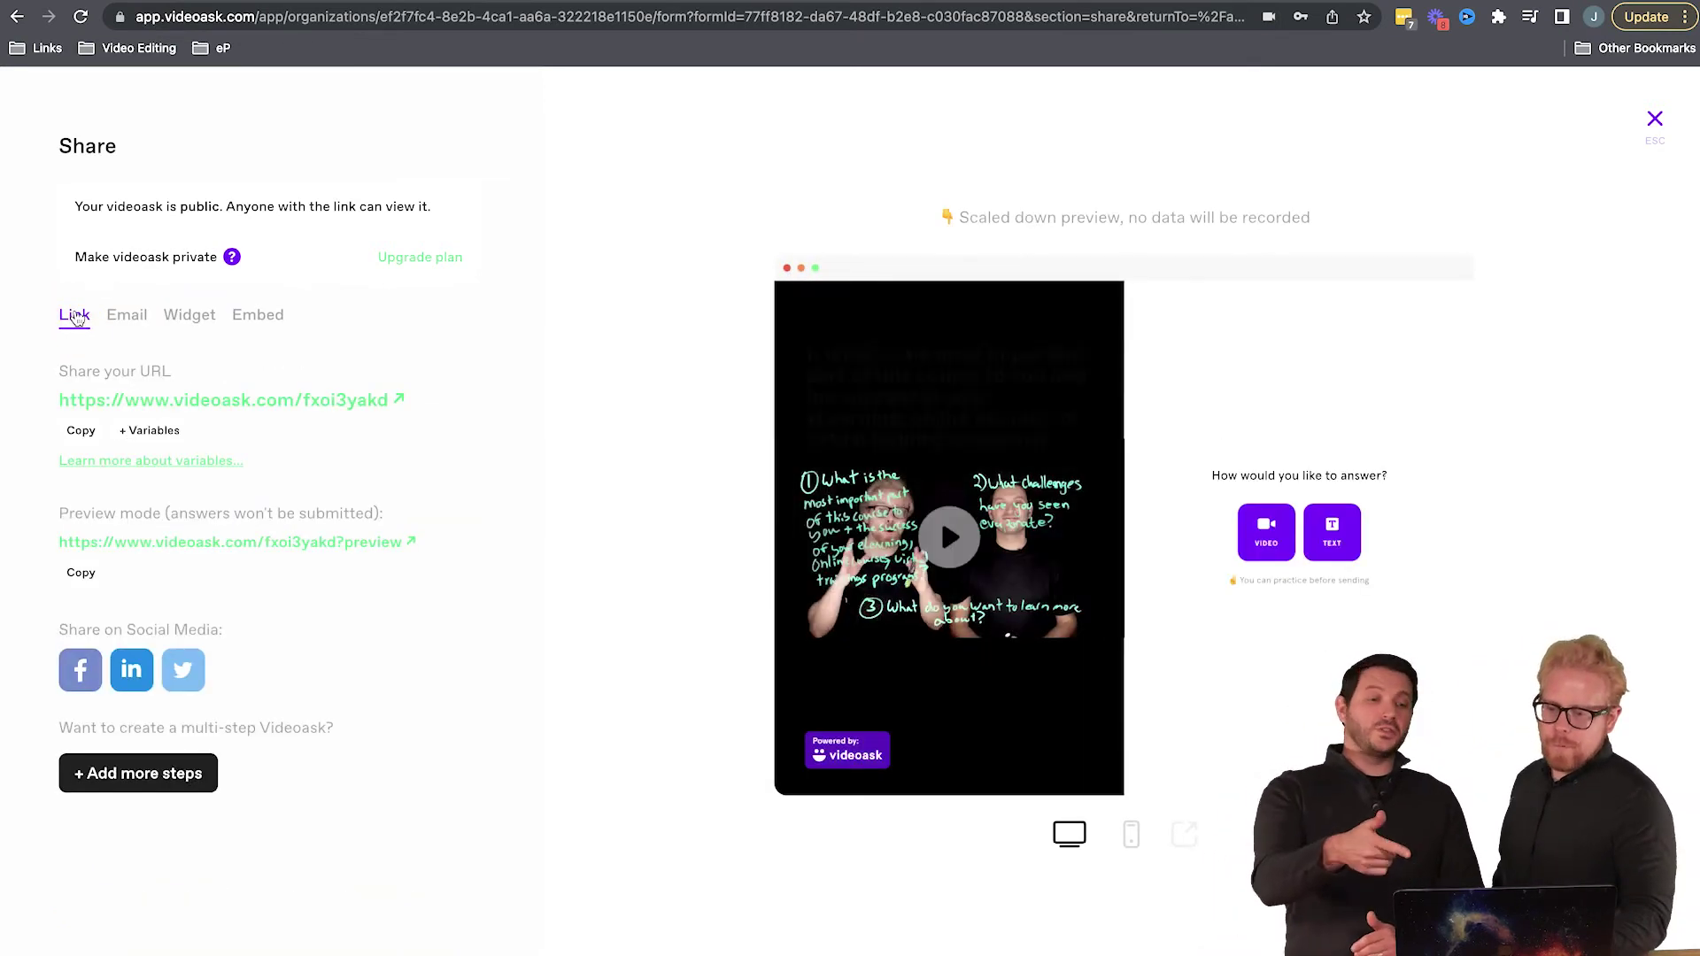
left_click(81, 430)
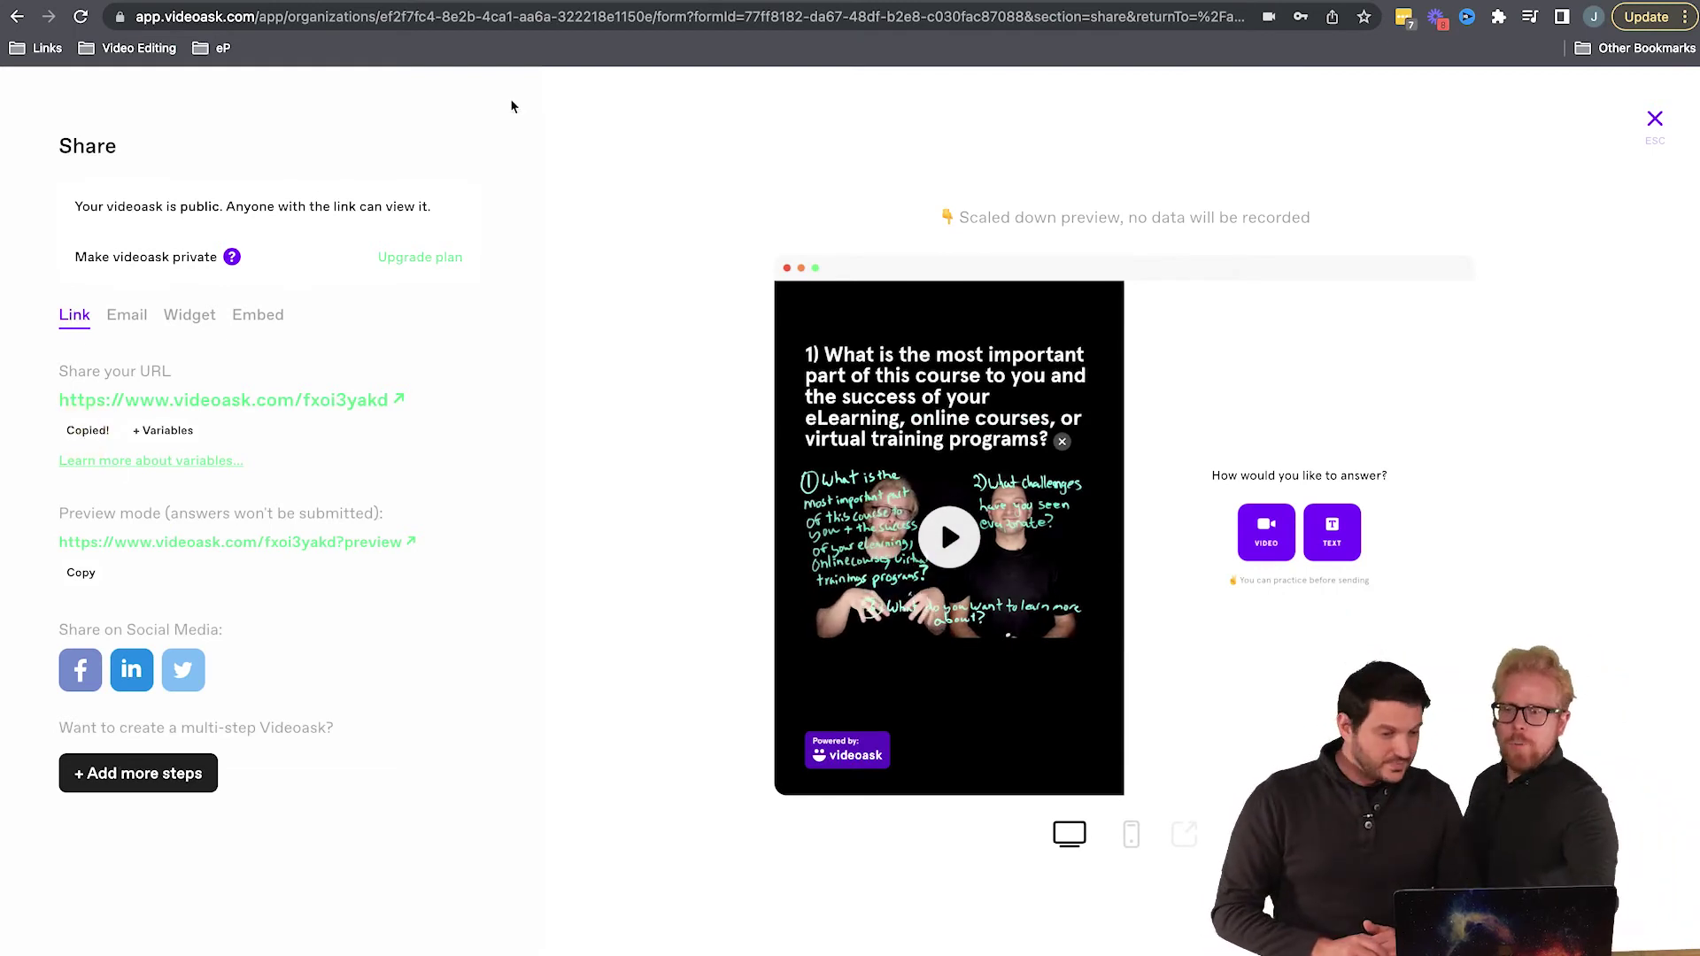
left_click(358, 2)
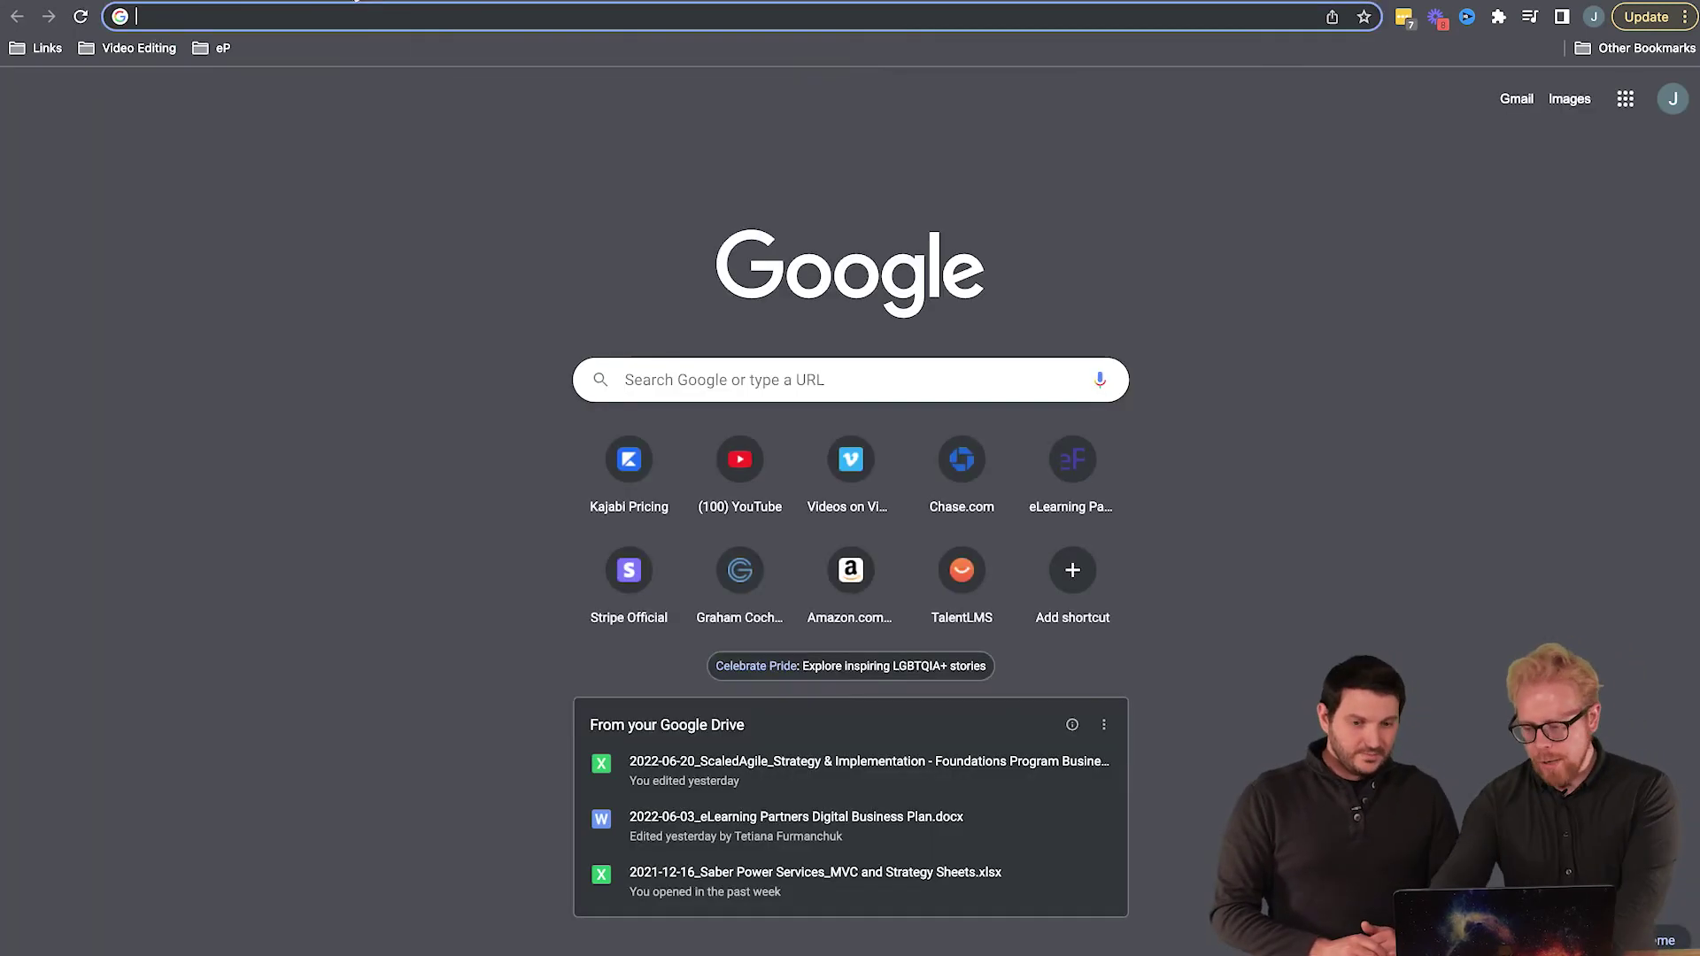
- Paste the share link to load the live videoask at videoask.com/fxoi3yakd
key("super+v")
key("Return")
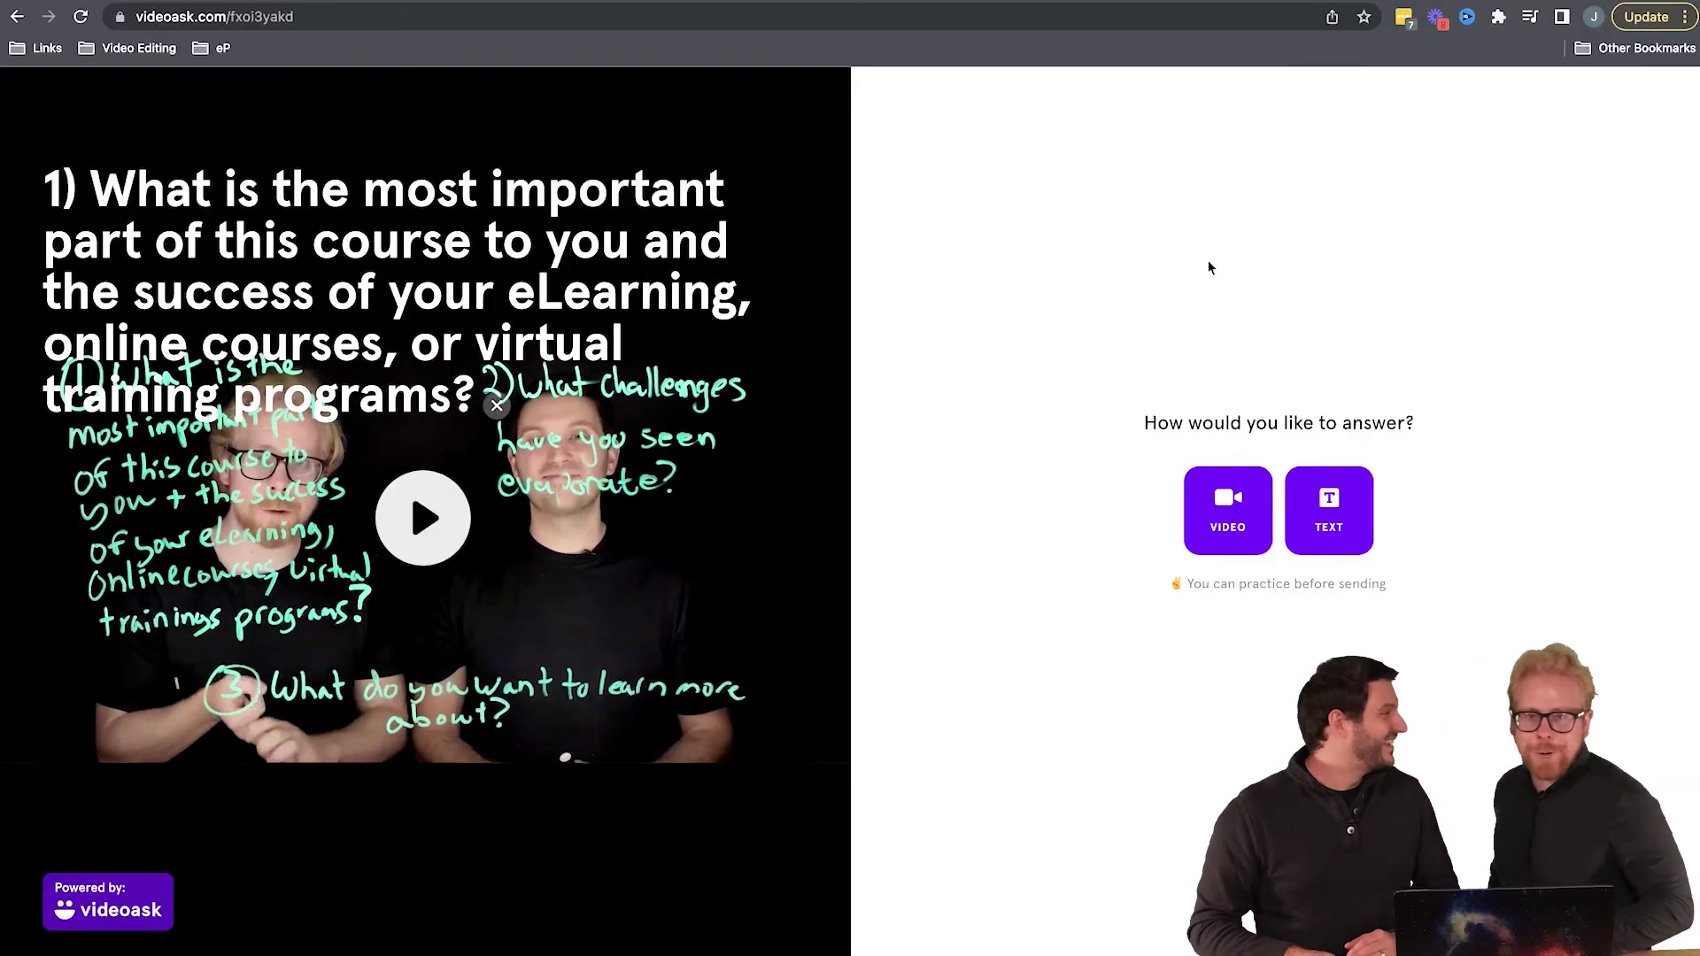
left_click(326, 12)
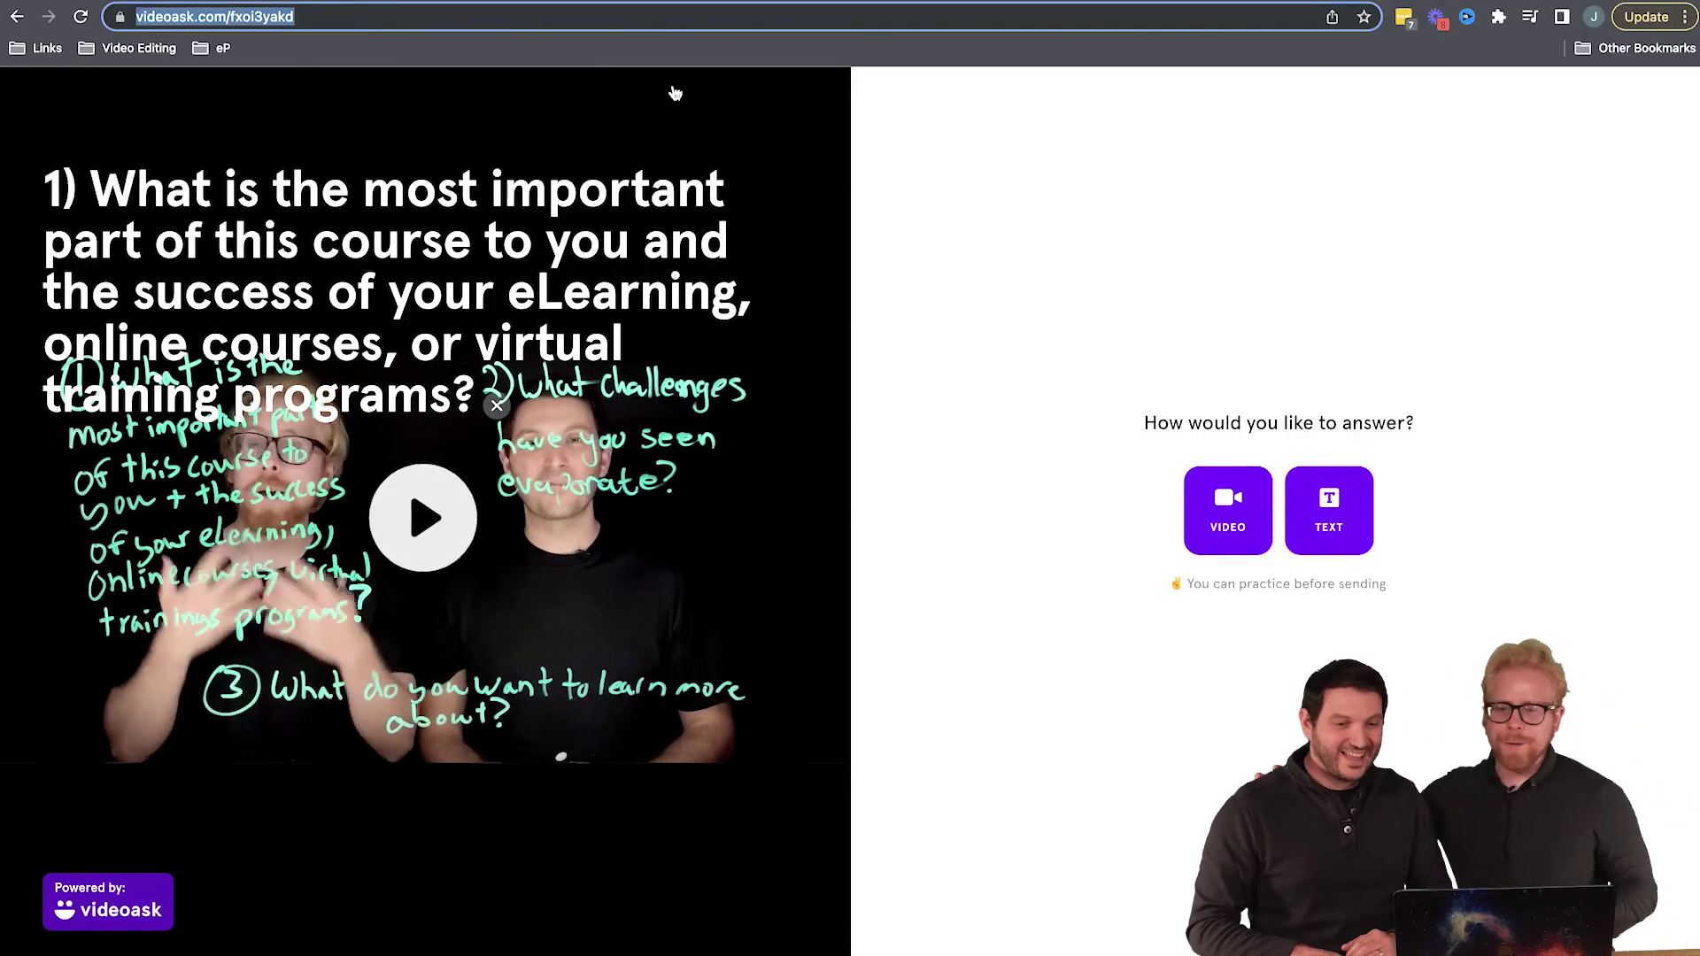